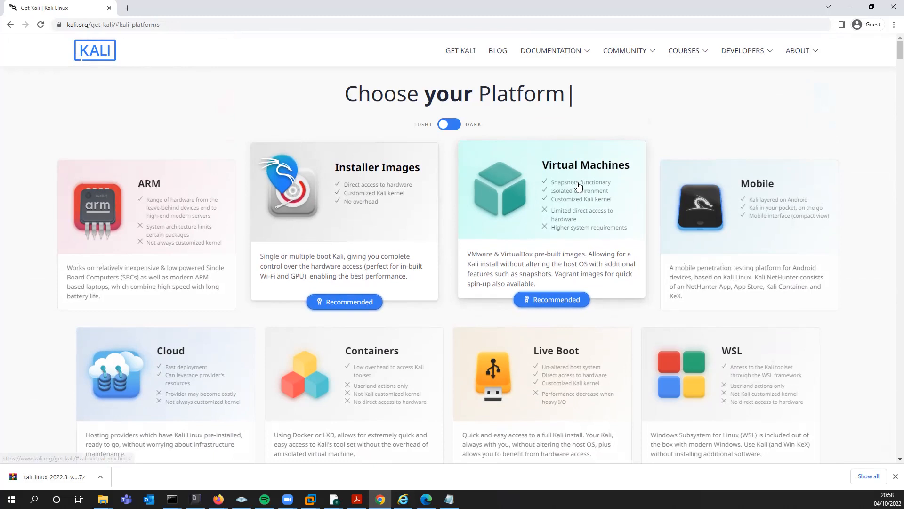
Step: Open the Virtual Machines platform section of the Kali download page to view the prebuilt VM checksums
{"action": "left_click", "coordinate": [542, 199]}
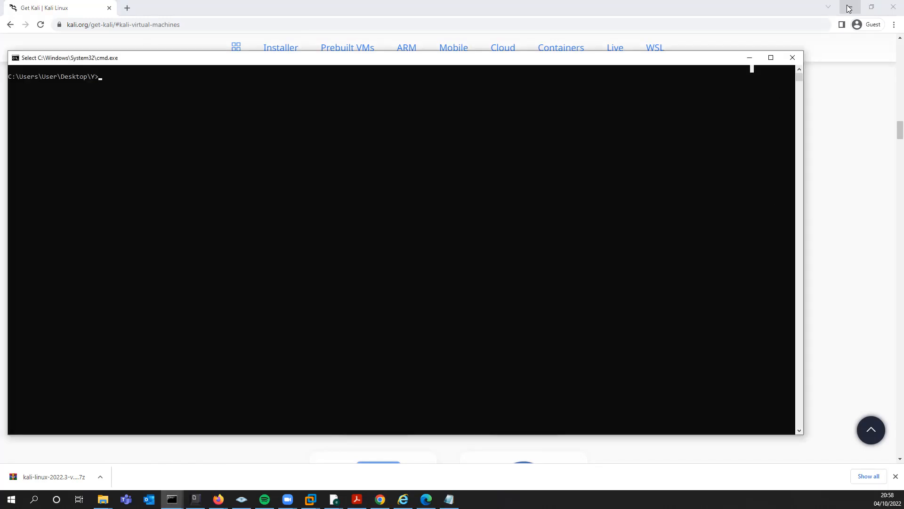
{"action": "left_click", "coordinate": [849, 7]}
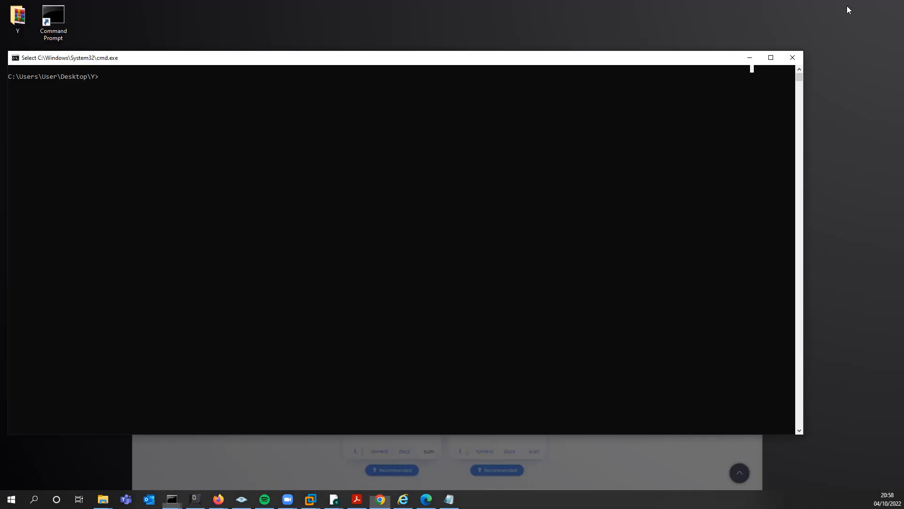
Step: Check the downloaded kali-linux-2022.3-vmware-amd64.7z archive's name in the Y folder next to the Command Prompt
{"action": "mouse_move", "coordinate": [498, 61]}
{"action": "left_mouse_down"}
{"action": "mouse_move", "coordinate": [510, 65]}
{"action": "mouse_move", "coordinate": [495, 69]}
{"action": "left_mouse_up"}
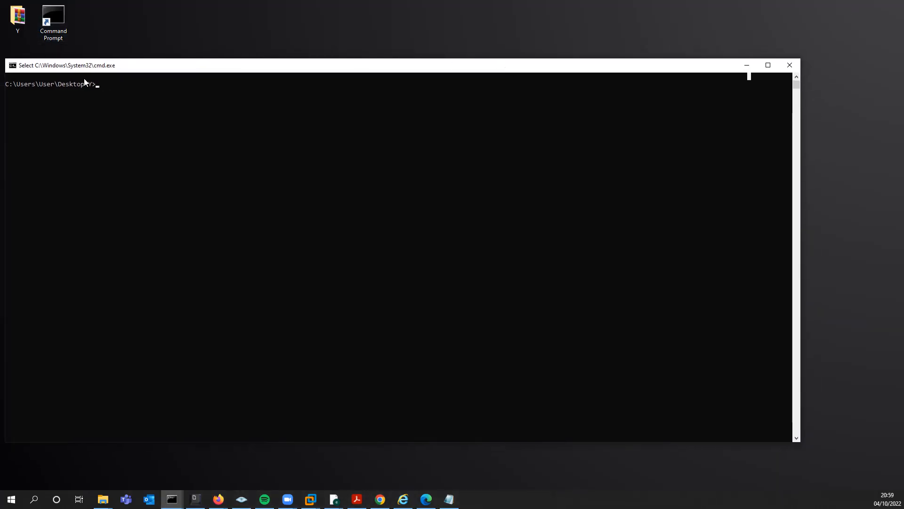
{"action": "left_click", "coordinate": [68, 36]}
{"action": "left_click_drag", "start_coordinate": [471, 508], "coordinate": [239, 169]}
{"action": "left_click", "coordinate": [302, 163]}
{"action": "left_click", "coordinate": [164, 73]}
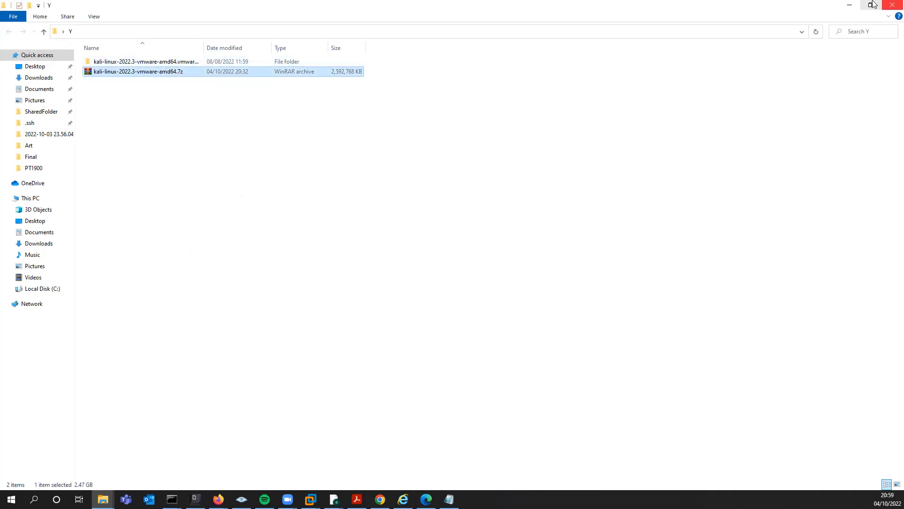
{"action": "left_click", "coordinate": [849, 5]}
Step: Compute the archive's hash with certutil -hashfile kali-linux-2022.3-vmware-amd64.7z sha256 in the Command Prompt
{"action": "left_click", "coordinate": [395, 123]}
{"action": "type", "text": "certutil -hashfile kali-linux-2022.3-vmware-amd64.7z sha256"}
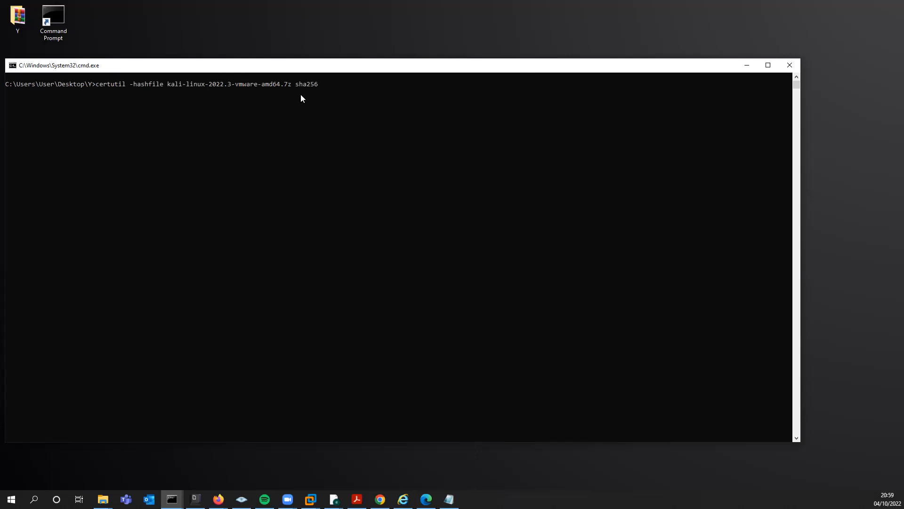
{"action": "left_click", "coordinate": [101, 87]}
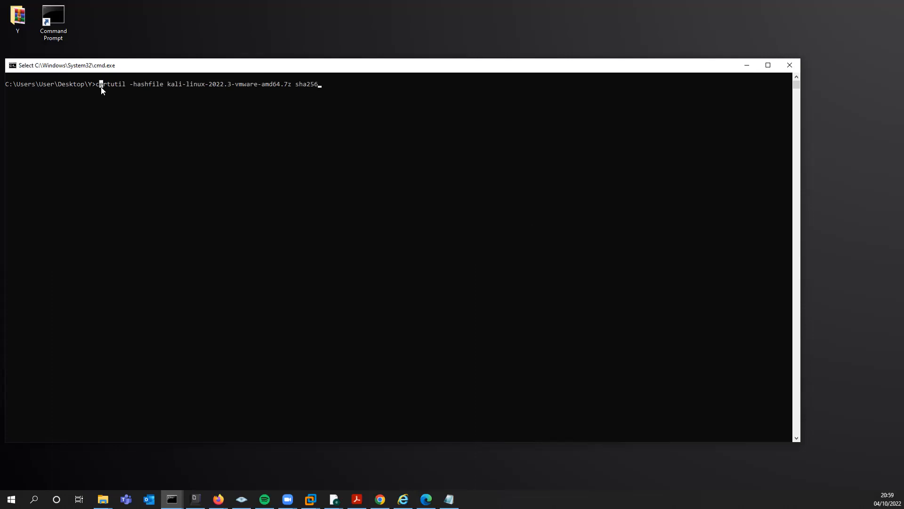
{"action": "left_click", "coordinate": [135, 85]}
{"action": "left_click_drag", "start_coordinate": [135, 84], "coordinate": [291, 86]}
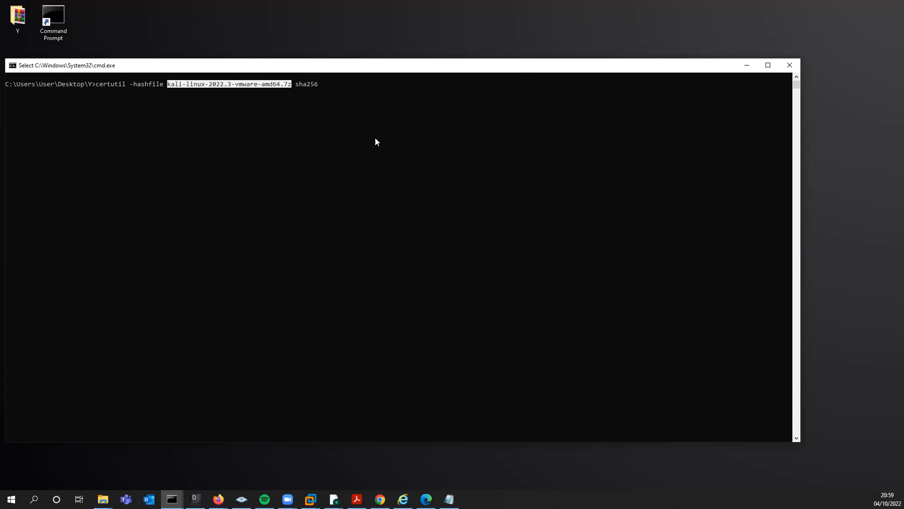
{"action": "key", "text": "ctrl+c"}
{"action": "left_click", "coordinate": [384, 110]}
{"action": "key", "text": "Escape"}
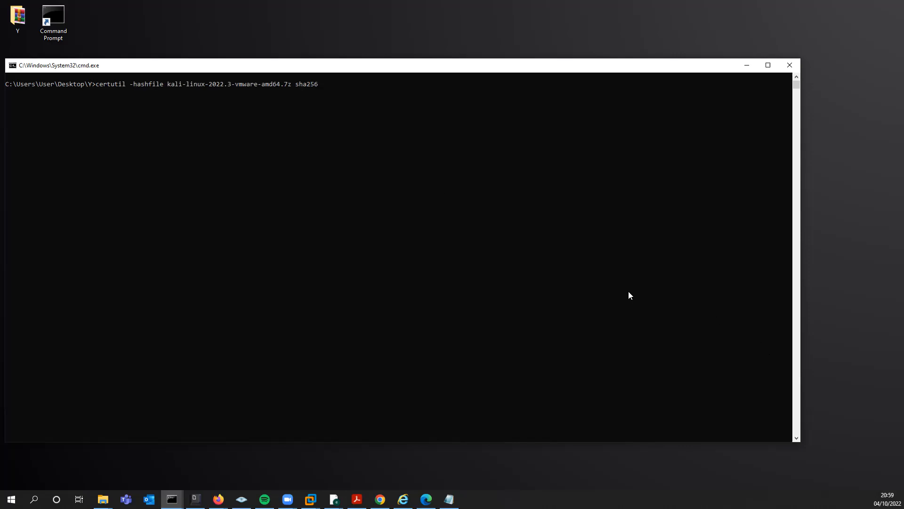
{"action": "left_click", "coordinate": [593, 256]}
{"action": "key", "text": "Return"}
{"action": "key", "text": "Return"}
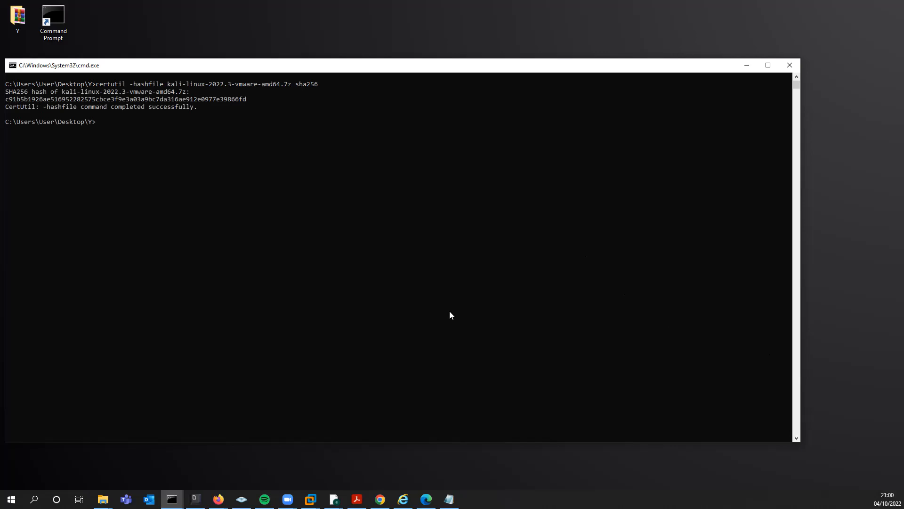
Step: Compare the website's published SHA256sum for the VMware image against the computed hash
{"action": "key", "text": "alt+Tab"}
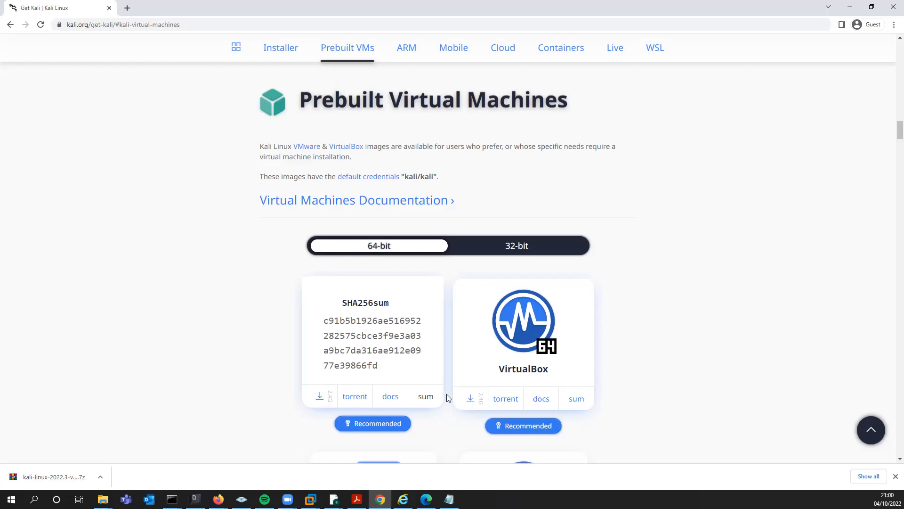
{"action": "triple_click", "coordinate": [380, 342]}
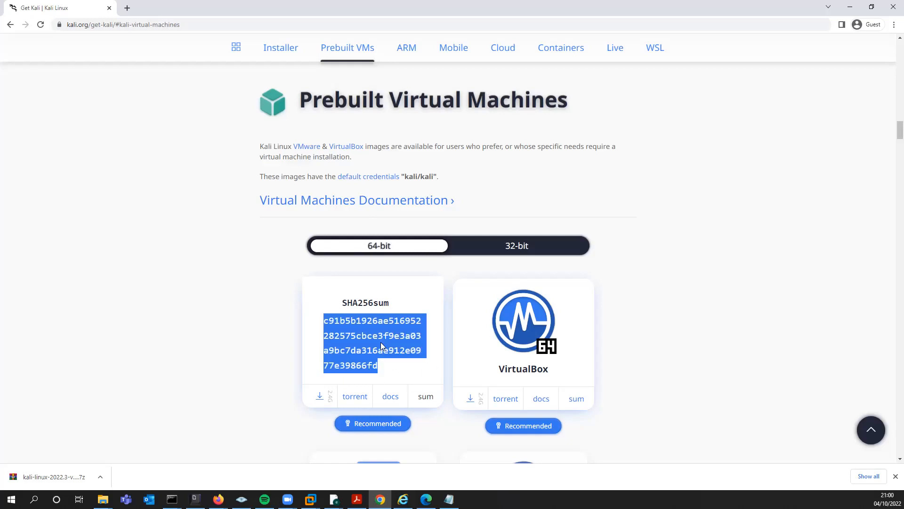
{"action": "left_click", "coordinate": [849, 7]}
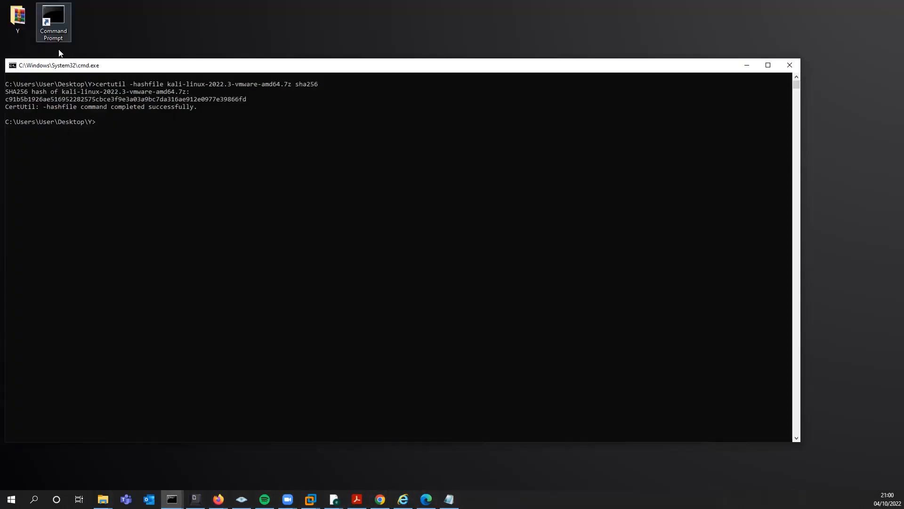
Step: Open the extracted kali-linux-2022.3-vmware-amd64.vmx from the Y folder in VMware Workstation, maximised
{"action": "left_click", "coordinate": [26, 24]}
{"action": "double_click", "coordinate": [27, 24]}
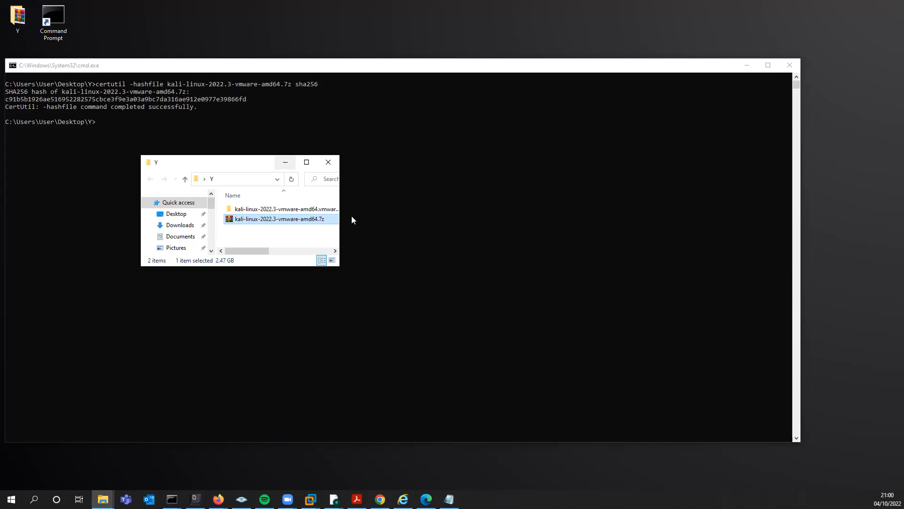
{"action": "left_click", "coordinate": [307, 162]}
{"action": "right_click", "coordinate": [142, 73]}
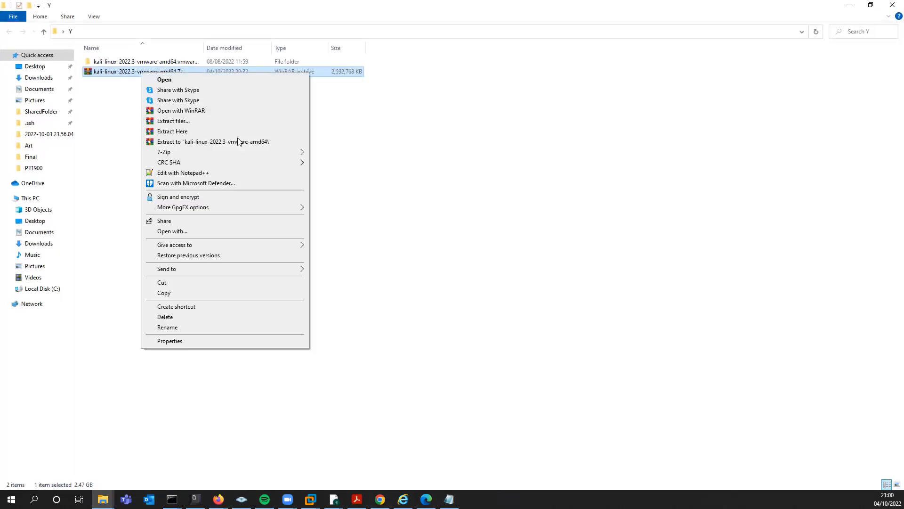
{"action": "left_click", "coordinate": [313, 129]}
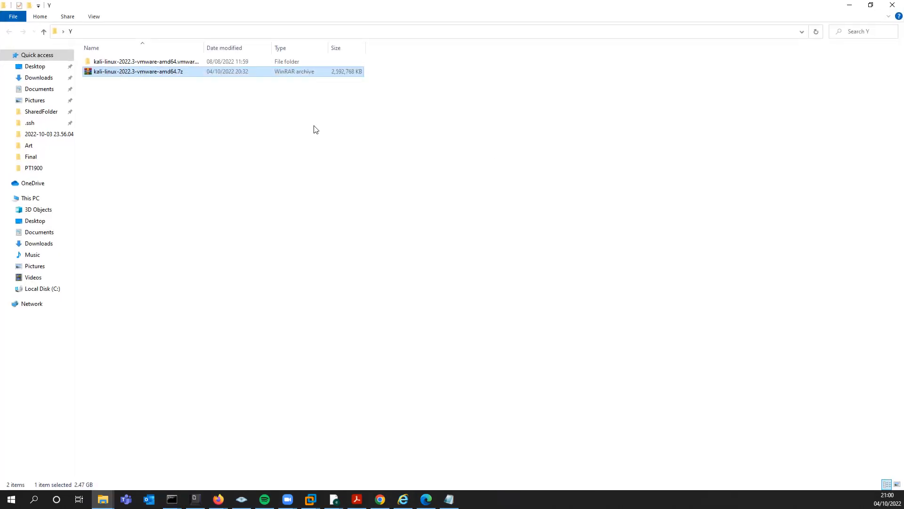
{"action": "left_click", "coordinate": [161, 66]}
{"action": "double_click", "coordinate": [162, 62]}
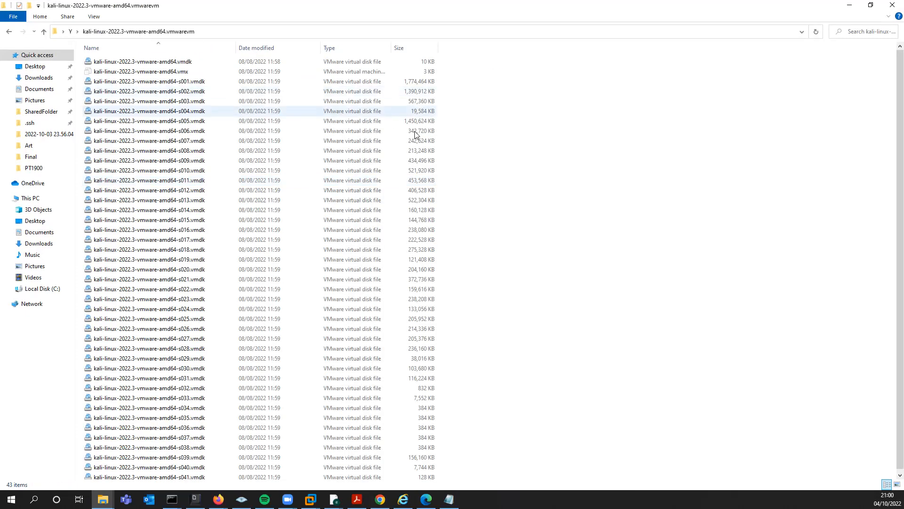
{"action": "scroll", "coordinate": [268, 203], "scroll_direction": "up", "scroll_amount": 1}
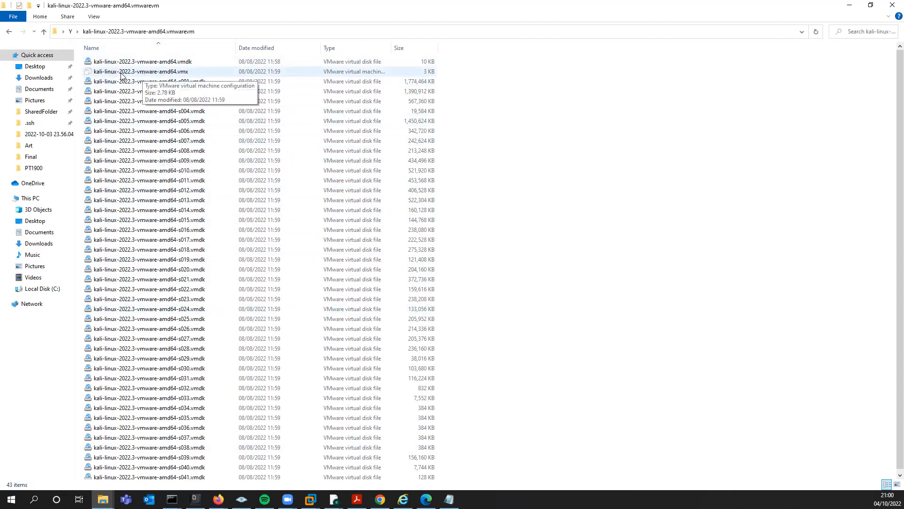
{"action": "double_click", "coordinate": [148, 71]}
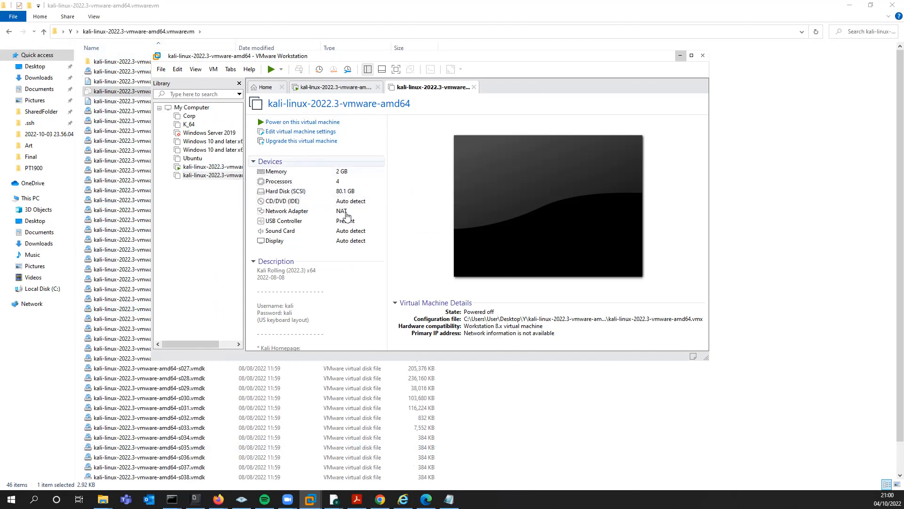
{"action": "left_click", "coordinate": [691, 56]}
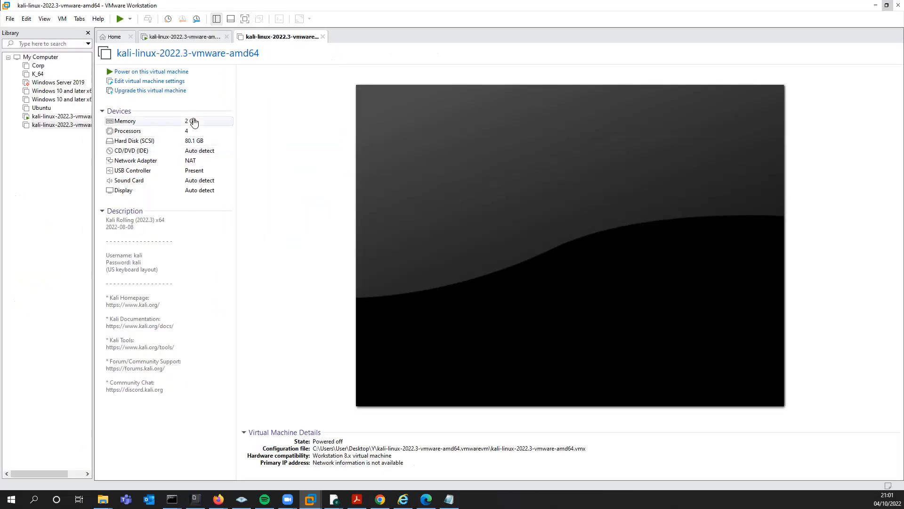
Step: Review the virtual machine's memory, processor and general option settings, closing the settings with OK
{"action": "left_click", "coordinate": [193, 122]}
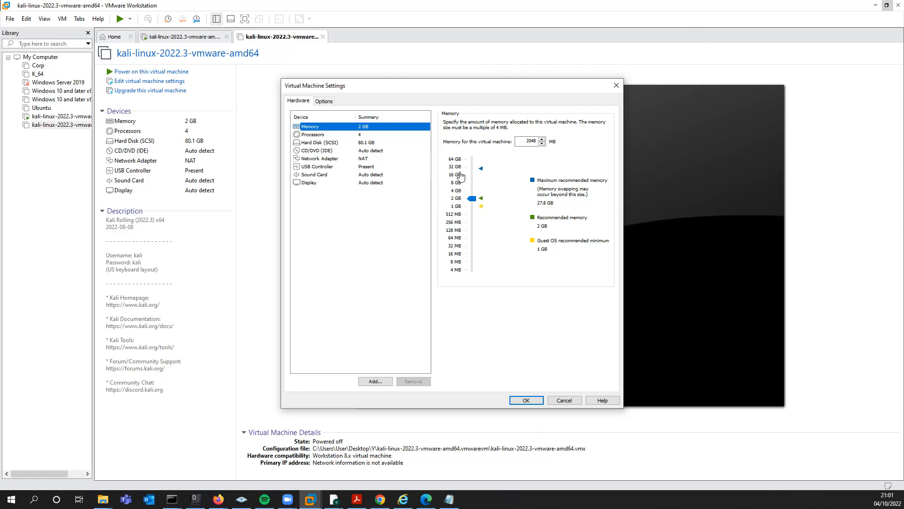
{"action": "left_click", "coordinate": [369, 135]}
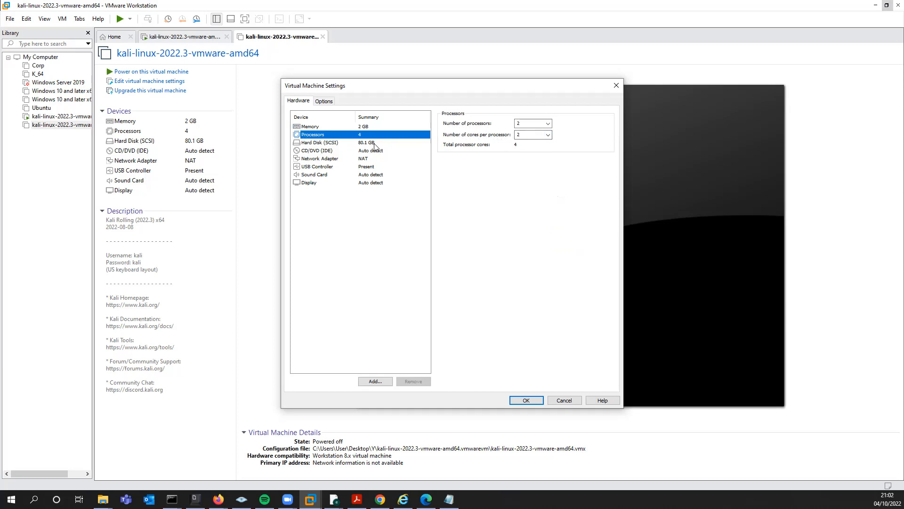
{"action": "left_click", "coordinate": [548, 135]}
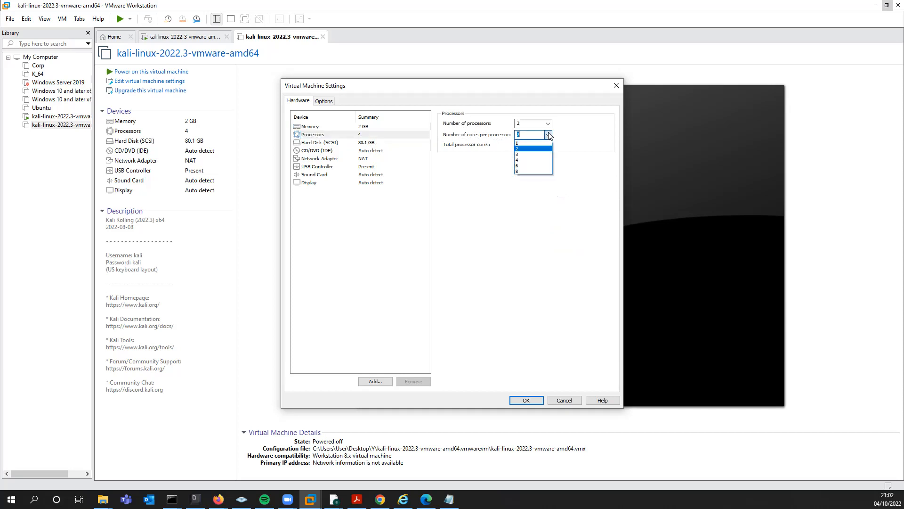
{"action": "left_click", "coordinate": [522, 124]}
{"action": "left_click", "coordinate": [522, 123]}
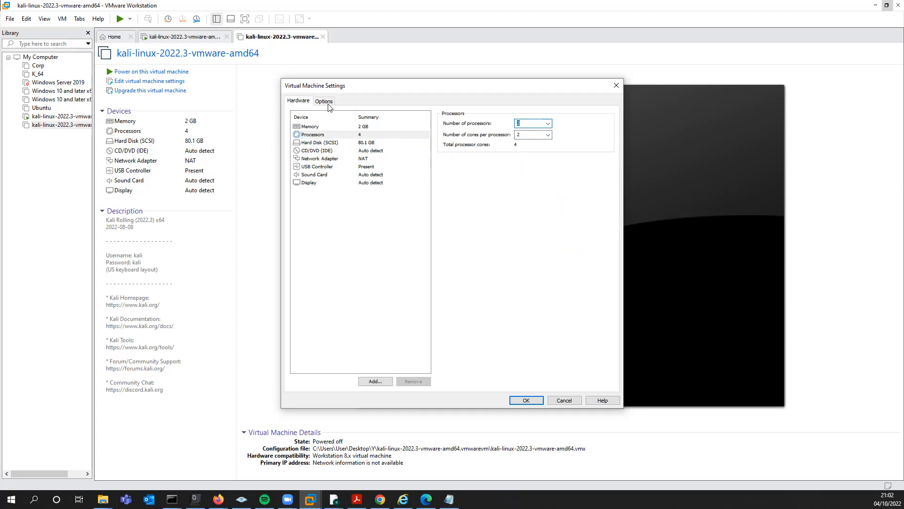
{"action": "key", "text": "ctrl+Tab"}
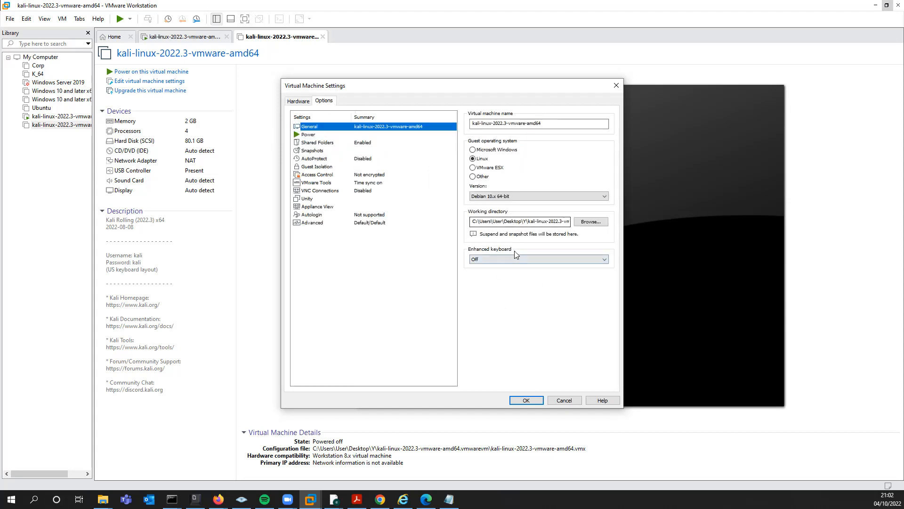
{"action": "left_click", "coordinate": [535, 399]}
Step: Power on the Kali virtual machine, dismiss the mitigation hint, and boot Kali GNU/Linux
{"action": "left_click", "coordinate": [164, 71]}
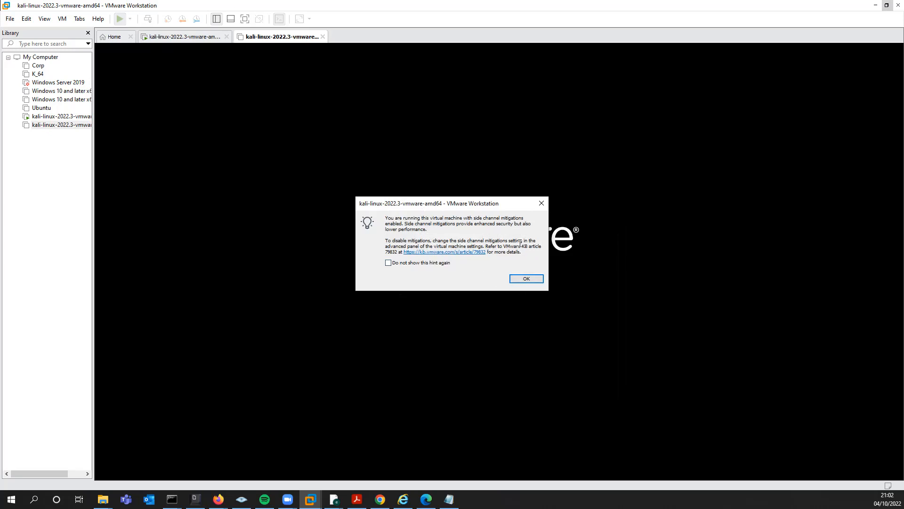
{"action": "left_click", "coordinate": [523, 280]}
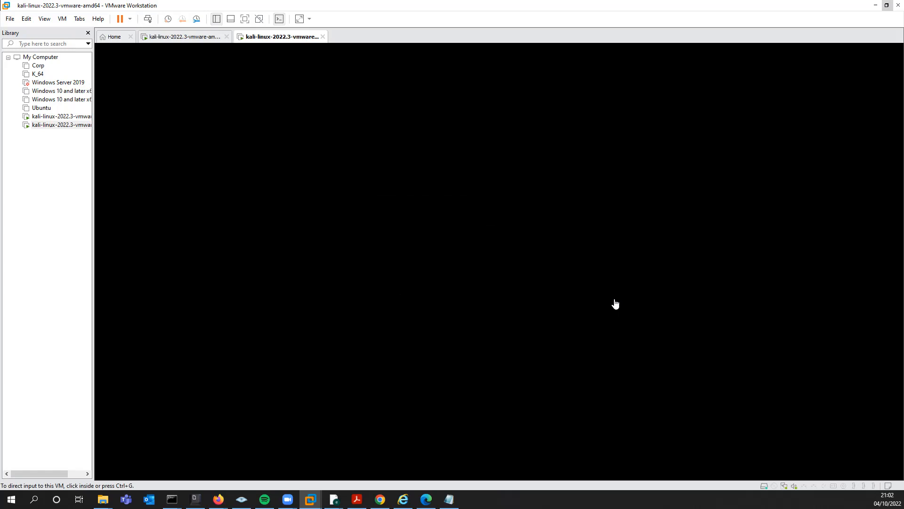
{"action": "left_click", "coordinate": [653, 300]}
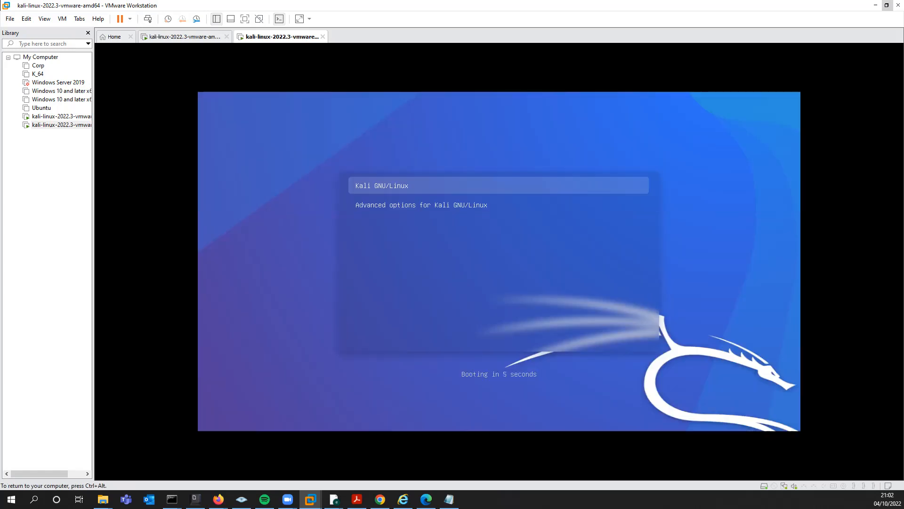
{"action": "key", "text": "Return"}
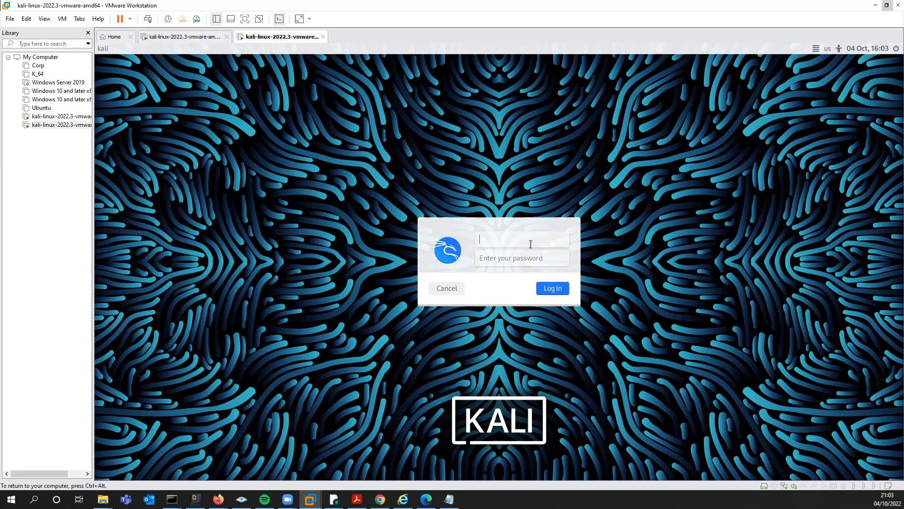
Step: Log in to Kali with the kali username and the account password
{"action": "type", "text": "kali"}
{"action": "key", "text": "Tab"}
{"action": "key", "text": "Return"}
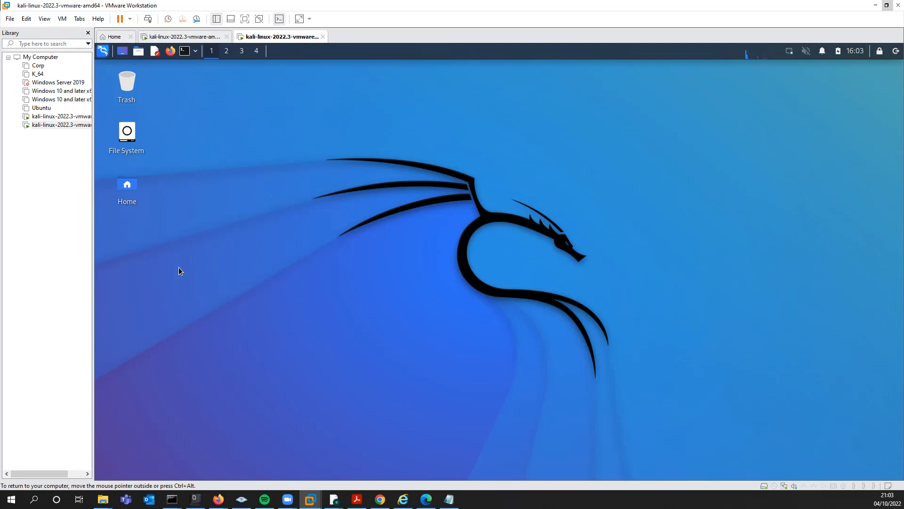
Step: Open a terminal and enter cd /mnt/ using tab completion
{"action": "left_click", "coordinate": [185, 51]}
{"action": "left_click_drag", "start_coordinate": [383, 102], "coordinate": [439, 123]}
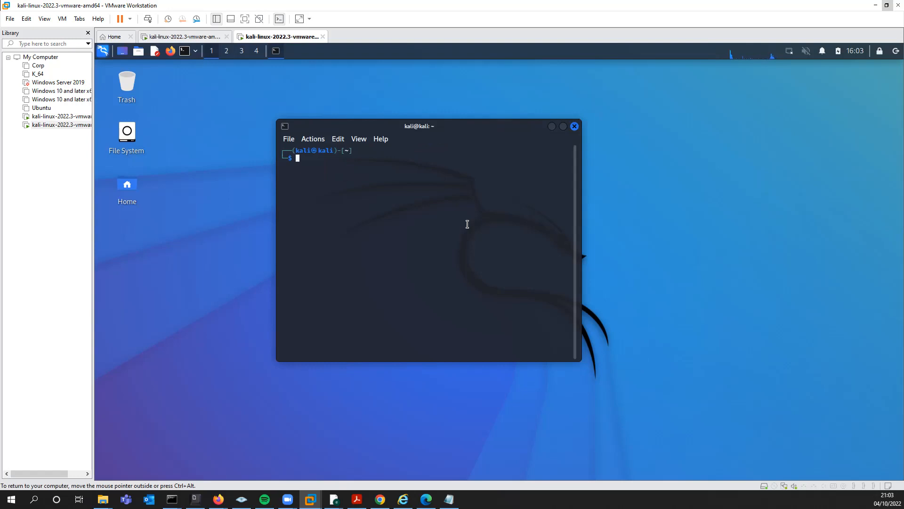
{"action": "type", "text": "cd /mnt/"}
{"action": "key", "text": "Tab"}
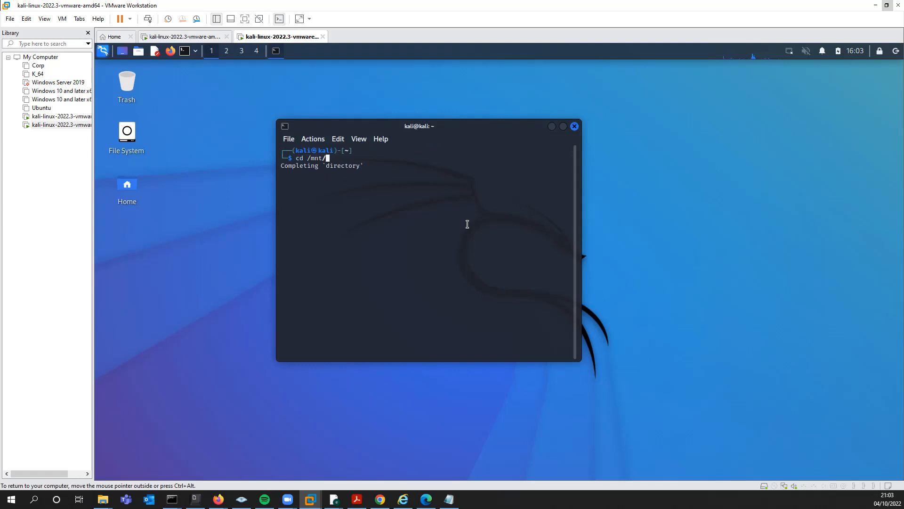
Step: Open the virtual machine settings and set shared folder sharing to Always enabled
{"action": "right_click", "coordinate": [287, 36]}
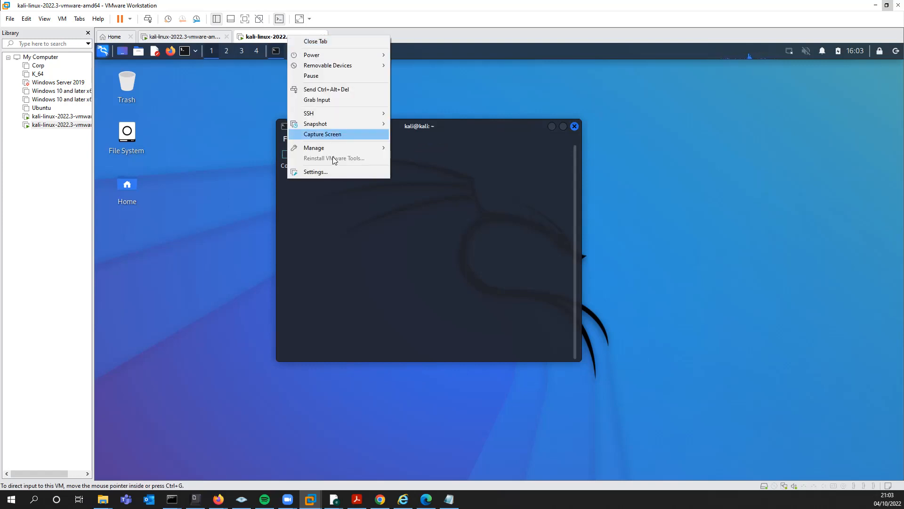
{"action": "left_click", "coordinate": [333, 173]}
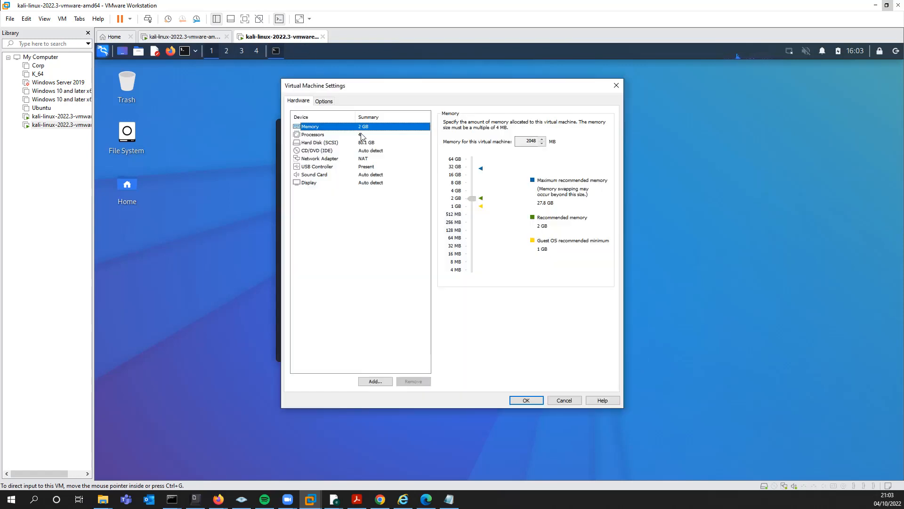
{"action": "left_click", "coordinate": [329, 101]}
{"action": "left_click", "coordinate": [344, 142]}
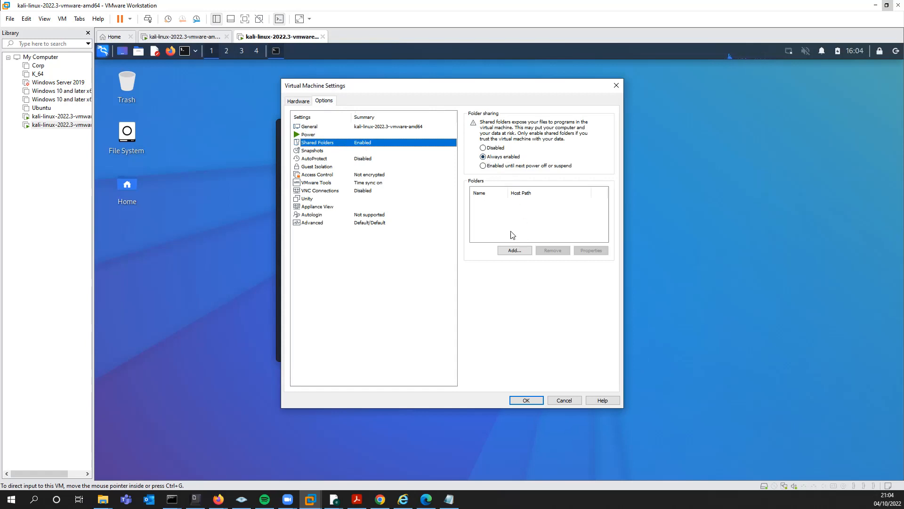
{"action": "left_click", "coordinate": [489, 148]}
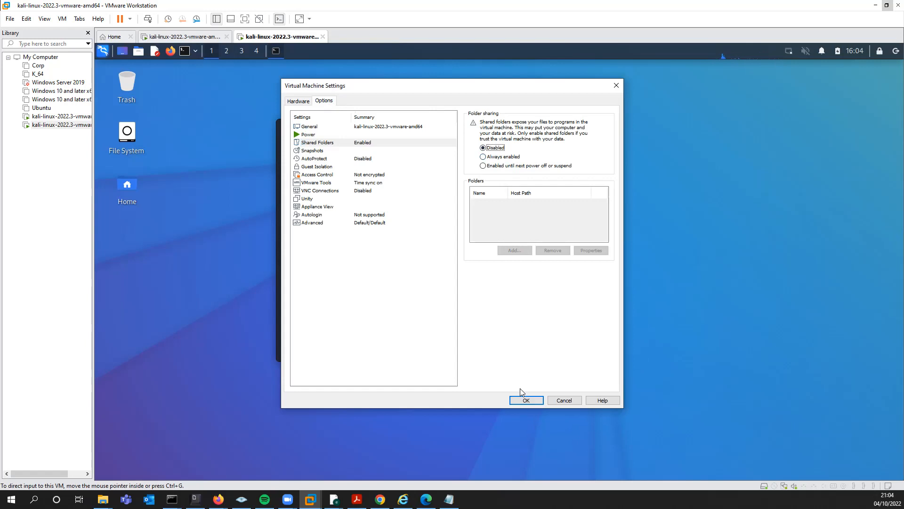
{"action": "left_click", "coordinate": [492, 157]}
Step: Start the Add Shared Folder wizard and browse to C:\SharedFolder as the host path
{"action": "left_click", "coordinate": [513, 251]}
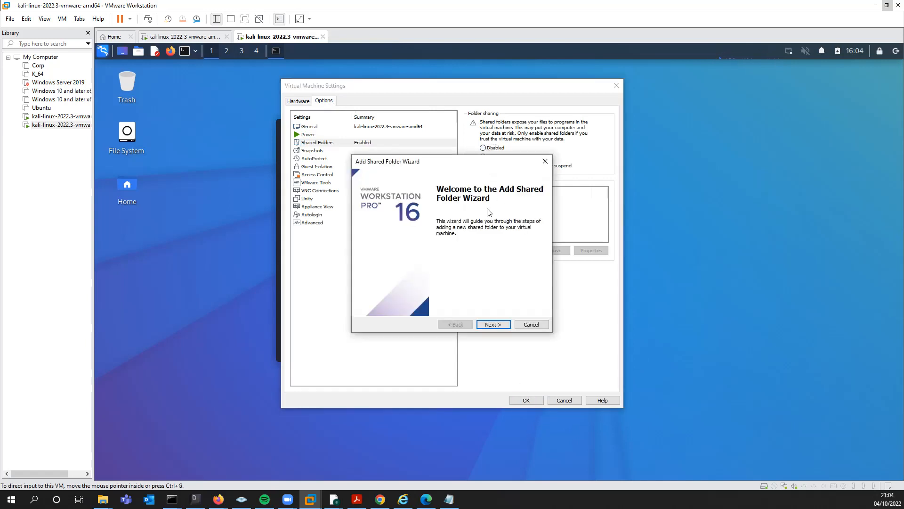
{"action": "left_click", "coordinate": [491, 323]}
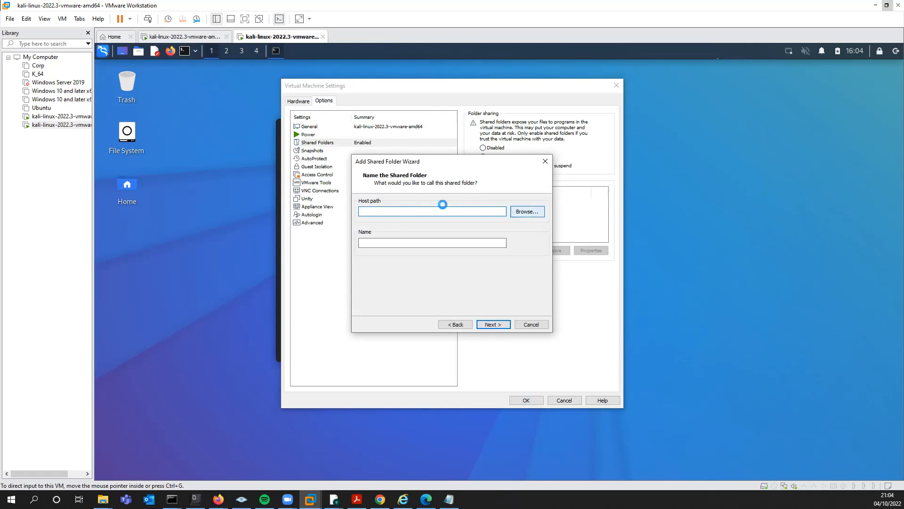
{"action": "left_click", "coordinate": [517, 210]}
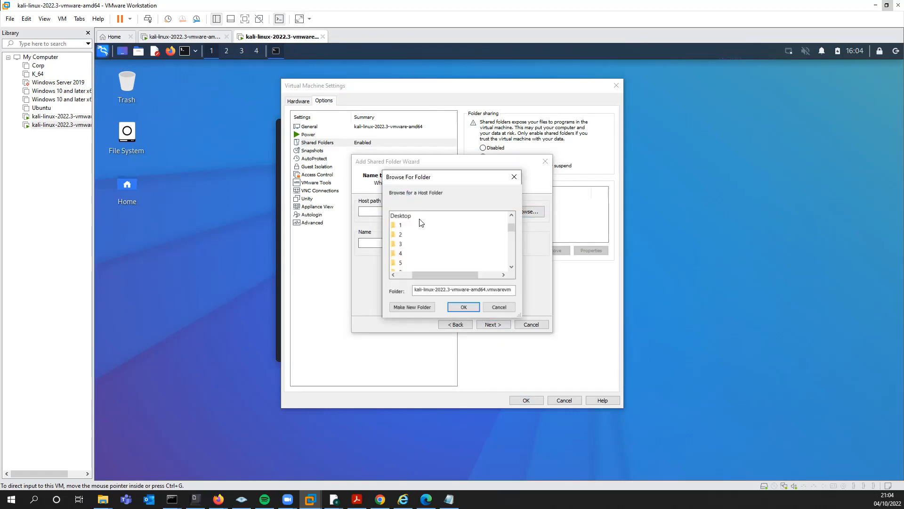
{"action": "left_click_drag", "start_coordinate": [519, 314], "coordinate": [609, 395]}
{"action": "scroll", "coordinate": [459, 296], "scroll_direction": "down", "scroll_amount": 10}
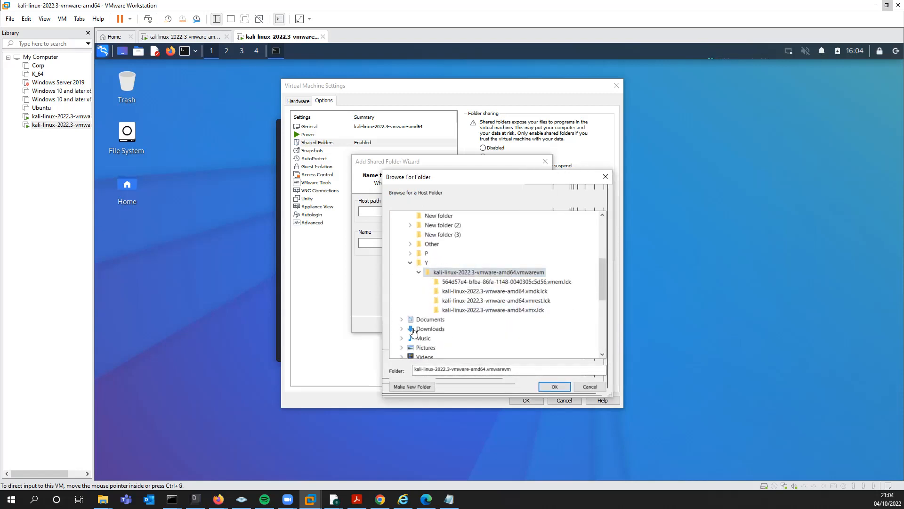
{"action": "scroll", "coordinate": [408, 301], "scroll_direction": "up", "scroll_amount": 5}
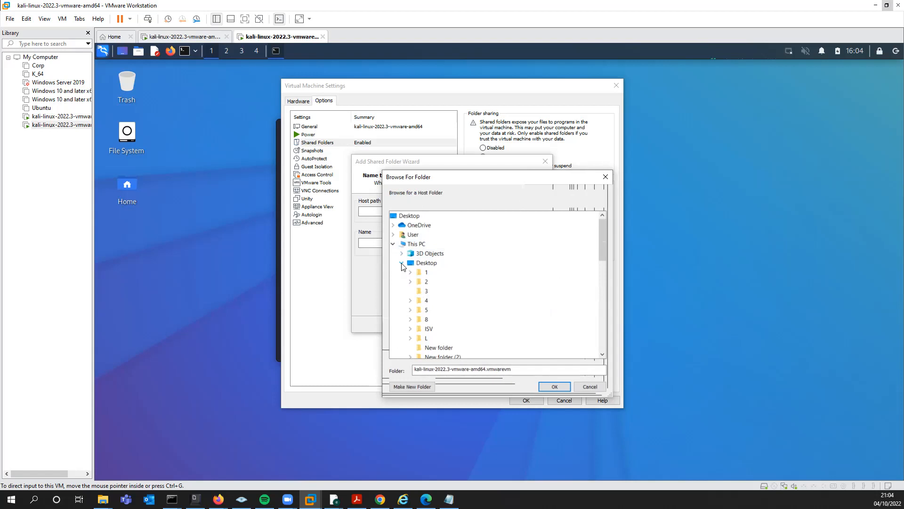
{"action": "left_click", "coordinate": [403, 263]}
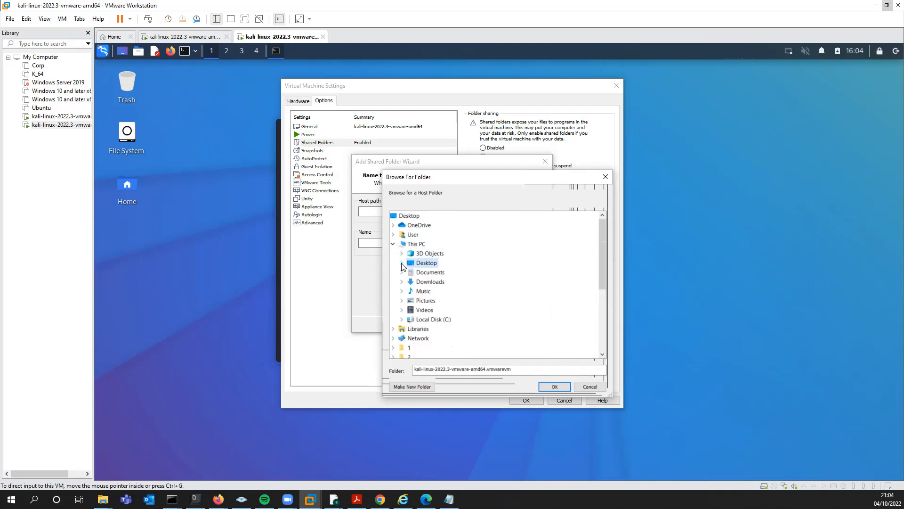
{"action": "left_click", "coordinate": [402, 320]}
{"action": "double_click", "coordinate": [430, 316]}
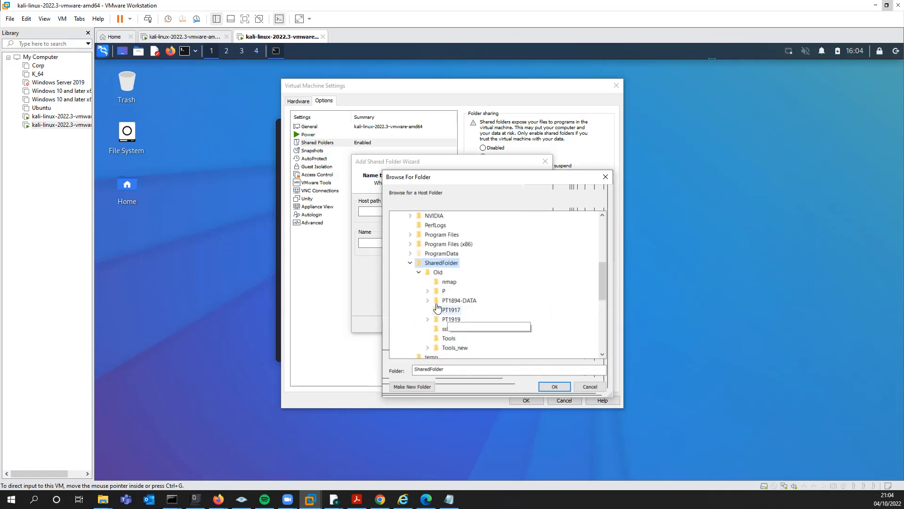
{"action": "left_click", "coordinate": [553, 386]}
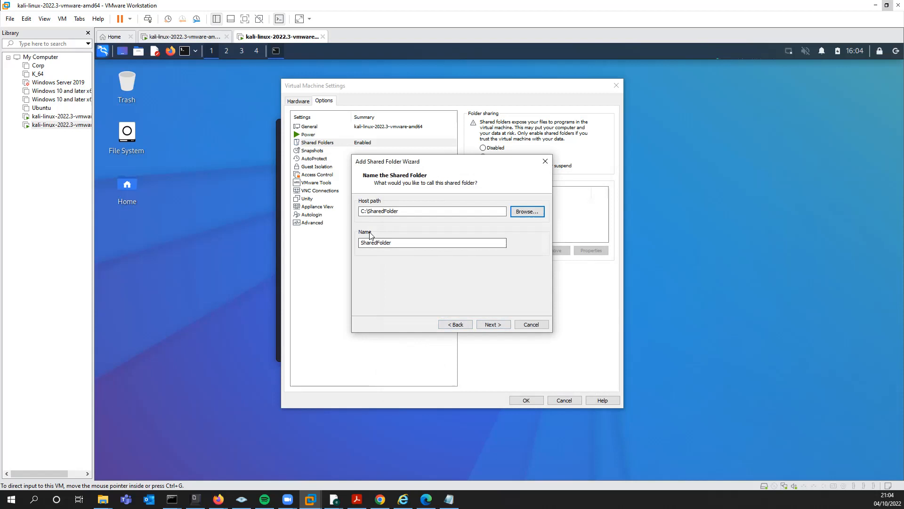
Step: Finish the wizard with the share enabled and save the virtual machine settings
{"action": "left_click", "coordinate": [493, 324]}
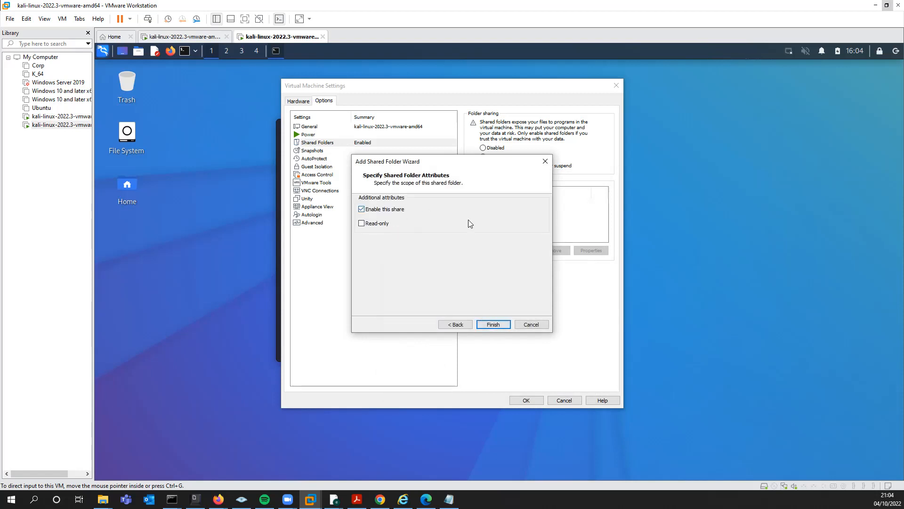
{"action": "left_click", "coordinate": [492, 325]}
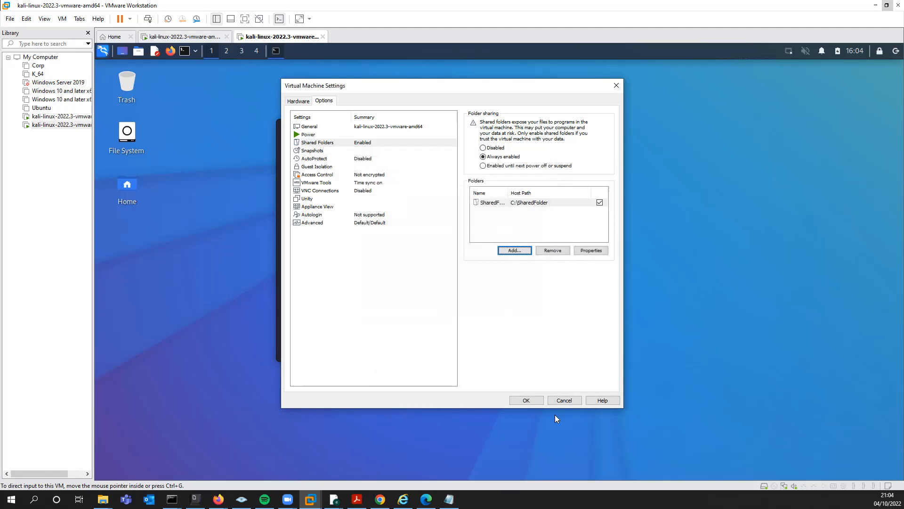
{"action": "left_click", "coordinate": [525, 400]}
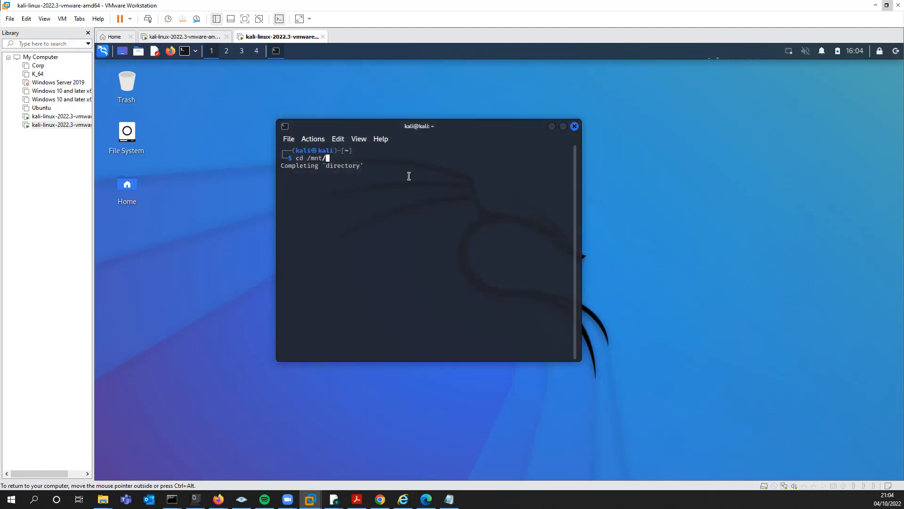
Step: Try to tab-complete a folder under /mnt/ in the terminal
{"action": "key", "text": "BackSpace"}
{"action": "key", "text": "BackSpace"}
{"action": "key", "text": "BackSpace"}
{"action": "key", "text": "Tab"}
{"action": "key", "text": "Tab"}
{"action": "type", "text": "n"}
{"action": "key", "text": "BackSpace"}
{"action": "key", "text": "BackSpace"}
{"action": "key", "text": "BackSpace"}
{"action": "key", "text": "BackSpace"}
{"action": "key", "text": "BackSpace"}
{"action": "key", "text": "BackSpace"}
{"action": "type", "text": "n"}
{"action": "key", "text": "Tab"}
{"action": "key", "text": "Tab"}
Step: Reopen the virtual machine settings and set shared folder sharing to Disabled
{"action": "right_click", "coordinate": [296, 42]}
{"action": "left_click", "coordinate": [348, 175]}
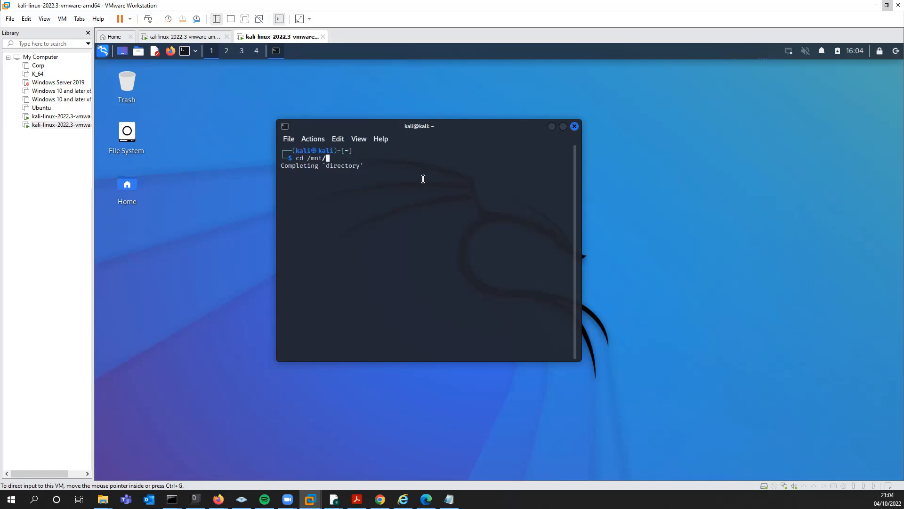
{"action": "left_click", "coordinate": [324, 101]}
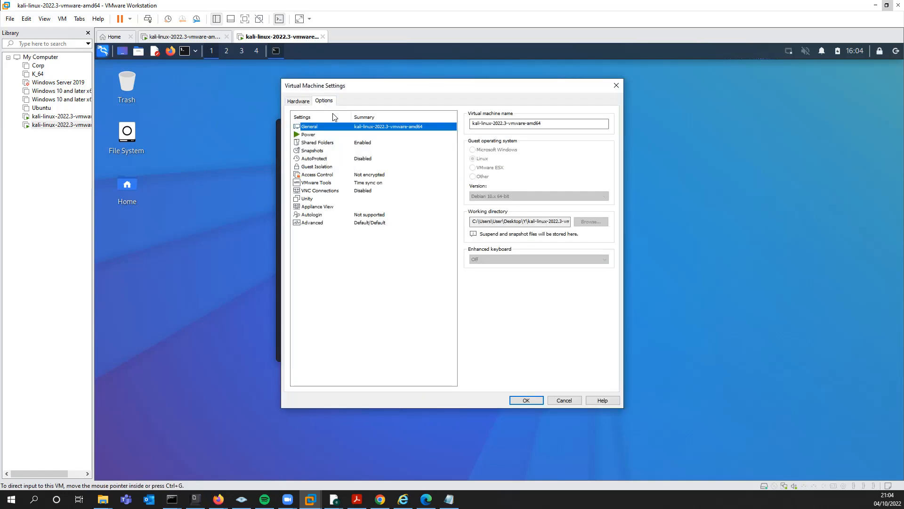
{"action": "left_click", "coordinate": [357, 142]}
{"action": "left_click", "coordinate": [483, 156]}
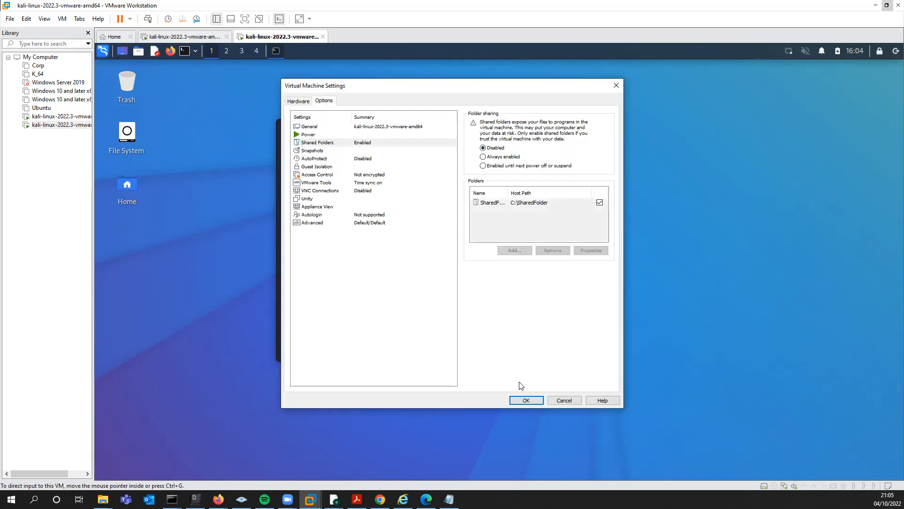
{"action": "left_click", "coordinate": [526, 400]}
Step: Reopen the virtual machine settings, set shared folder sharing back to Always enabled, and save
{"action": "right_click", "coordinate": [294, 39]}
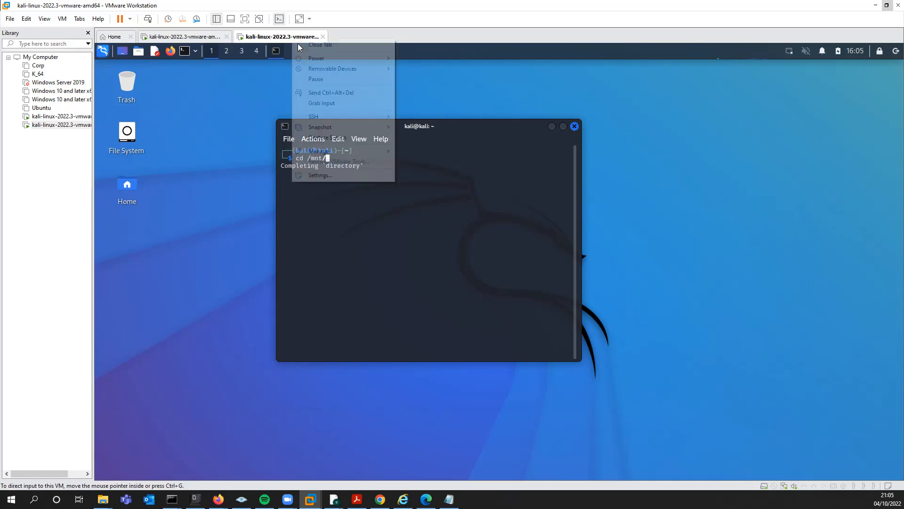
{"action": "left_click", "coordinate": [339, 177]}
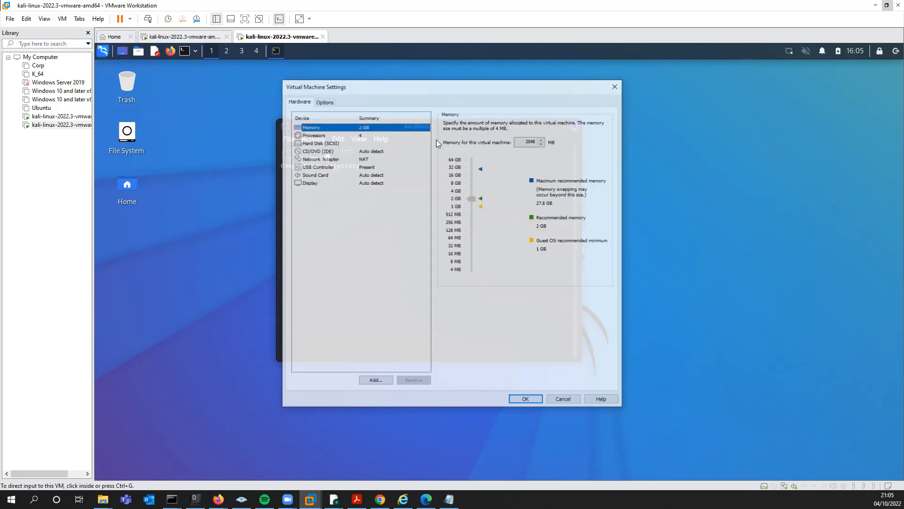
{"action": "left_click", "coordinate": [326, 101]}
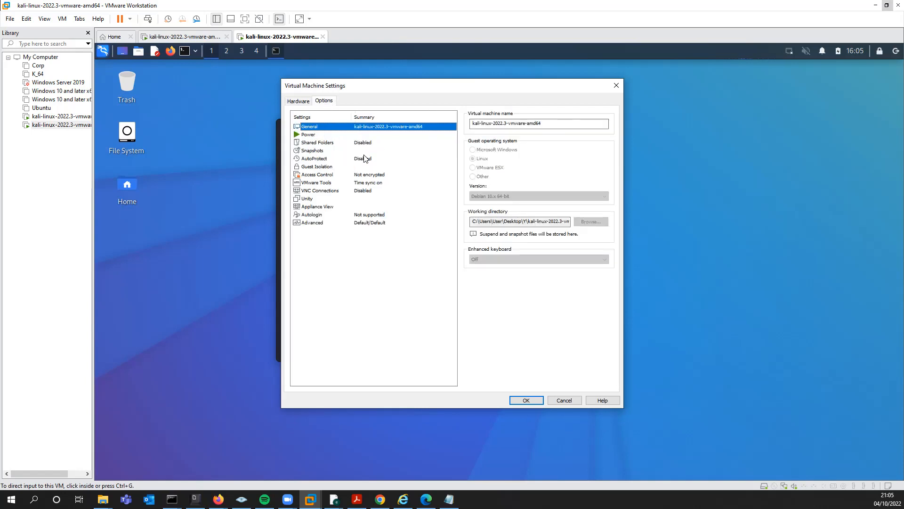
{"action": "left_click", "coordinate": [353, 143]}
{"action": "left_click", "coordinate": [507, 159]}
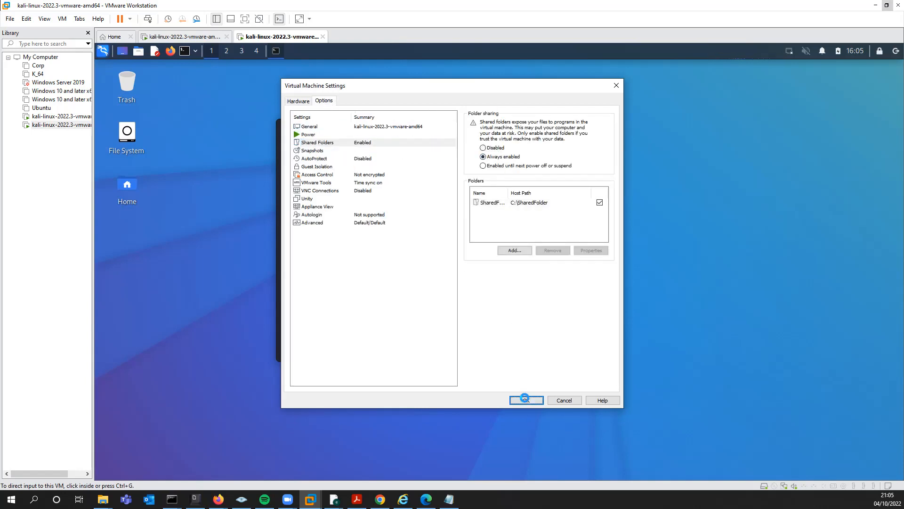
{"action": "left_click", "coordinate": [523, 398]}
Step: Complete the path and change into /mnt/hgfs/SharedFolder
{"action": "key", "text": "Tab"}
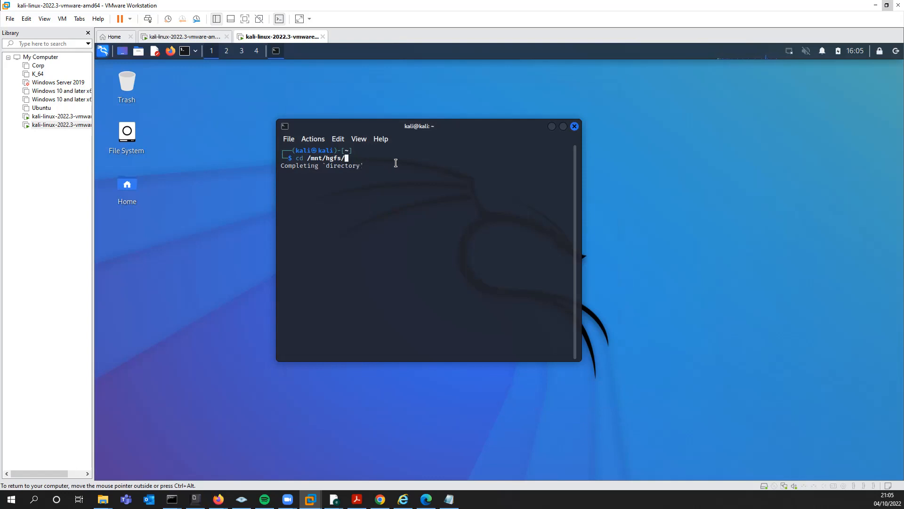
{"action": "key", "text": "Tab"}
{"action": "key", "text": "Return"}
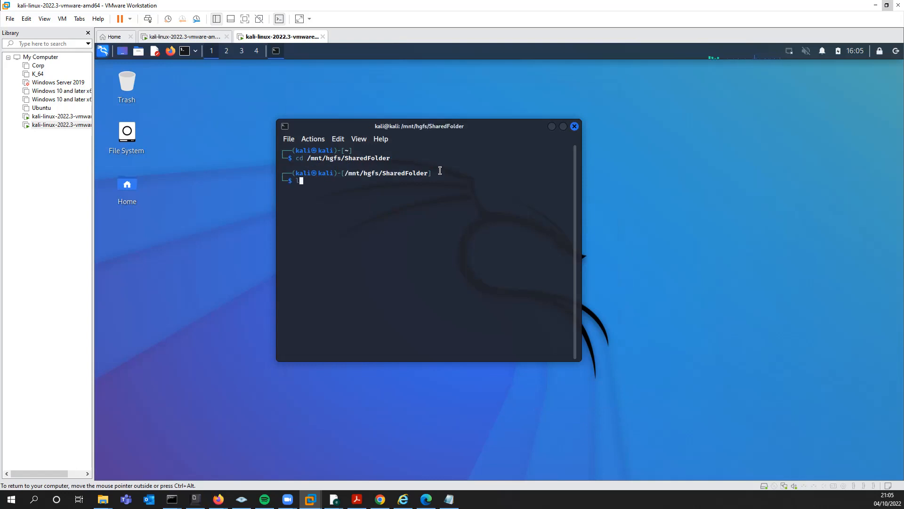
Step: List the shared folder's files and display the contents of test.txt
{"action": "type", "text": "ls"}
{"action": "key", "text": "Return"}
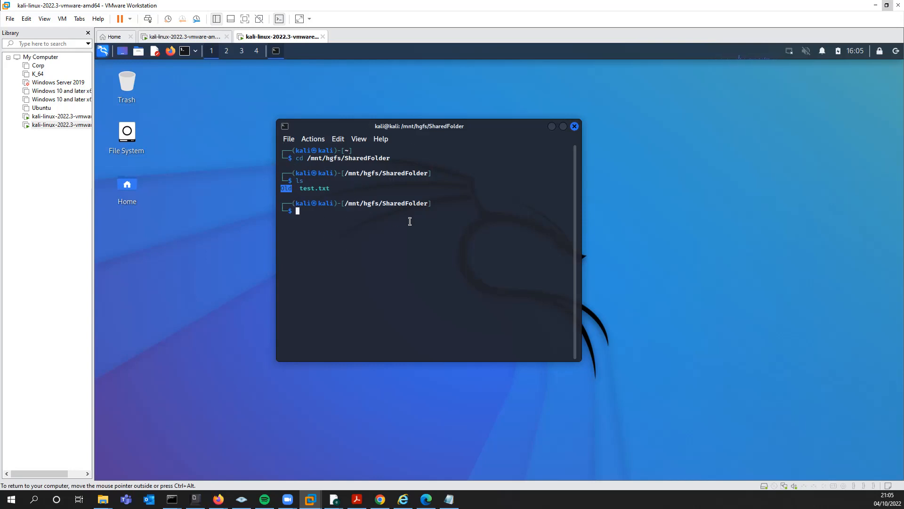
{"action": "type", "text": "cat te"}
{"action": "key", "text": "Tab"}
{"action": "key", "text": "Return"}
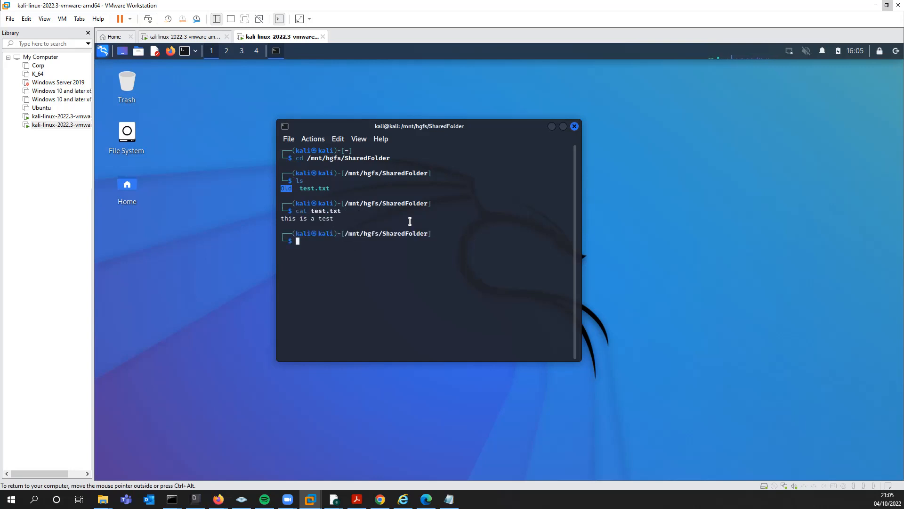
Step: Try to copy test.txt into the current directory
{"action": "type", "text": "cp te"}
{"action": "key", "text": "Tab"}
{"action": "type", "text": "."}
{"action": "key", "text": "Return"}
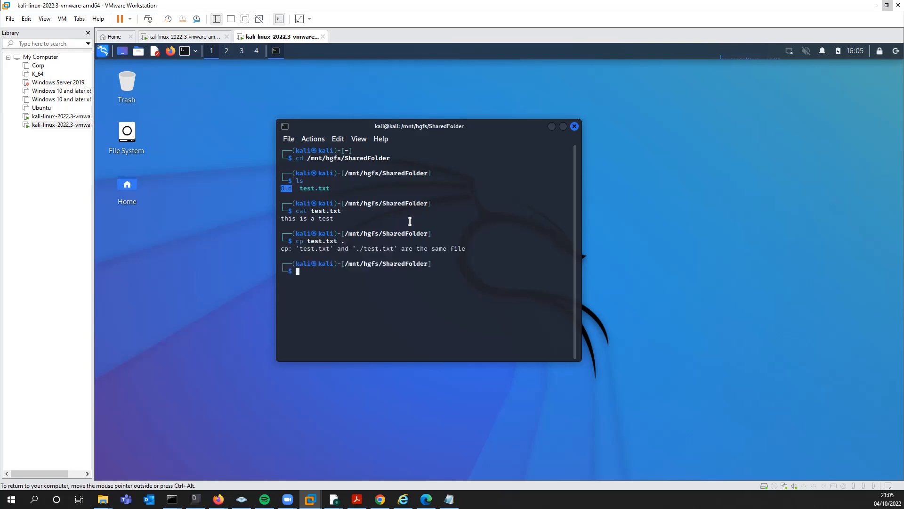
Step: Try to copy test.txt to /home
{"action": "key", "text": "Up"}
{"action": "key", "text": "BackSpace"}
{"action": "type", "text": "/hom"}
{"action": "key", "text": "Tab"}
{"action": "key", "text": "BackSpace"}
{"action": "key", "text": "Return"}
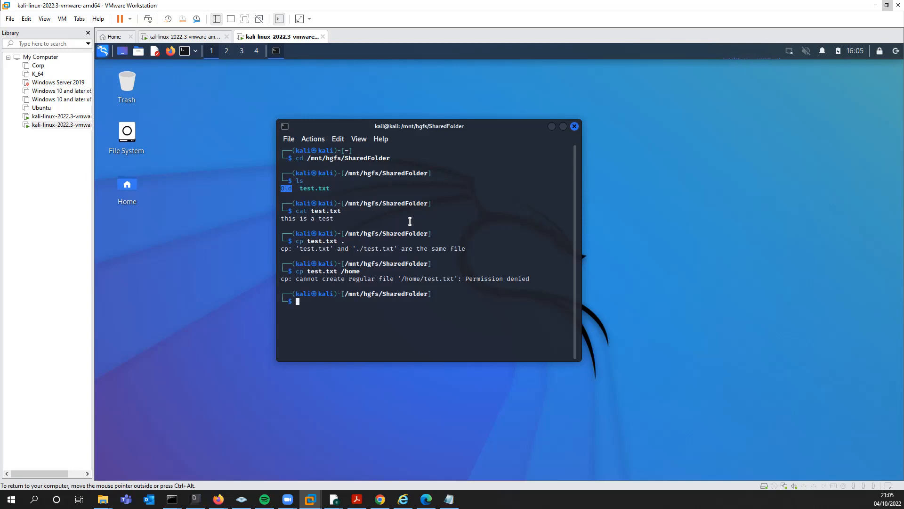
Step: Rerun the copy of test.txt to /home with sudo and enter the account password
{"action": "key", "text": "Up"}
{"action": "key", "text": "Home"}
{"action": "type", "text": "sudo"}
{"action": "key", "text": "Return"}
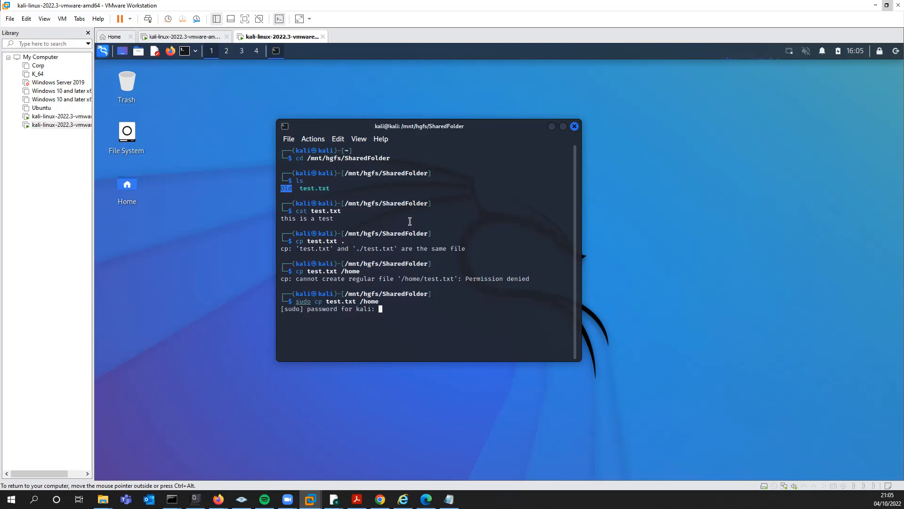
{"action": "key", "text": "Return"}
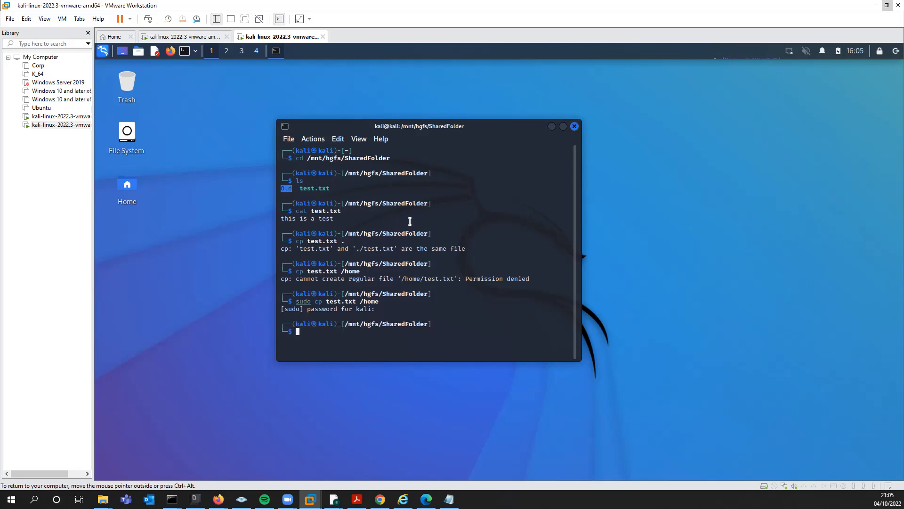
Step: Change to /home, list its contents, and display test.txt to check the copy
{"action": "type", "text": "ls"}
{"action": "key", "text": "Return"}
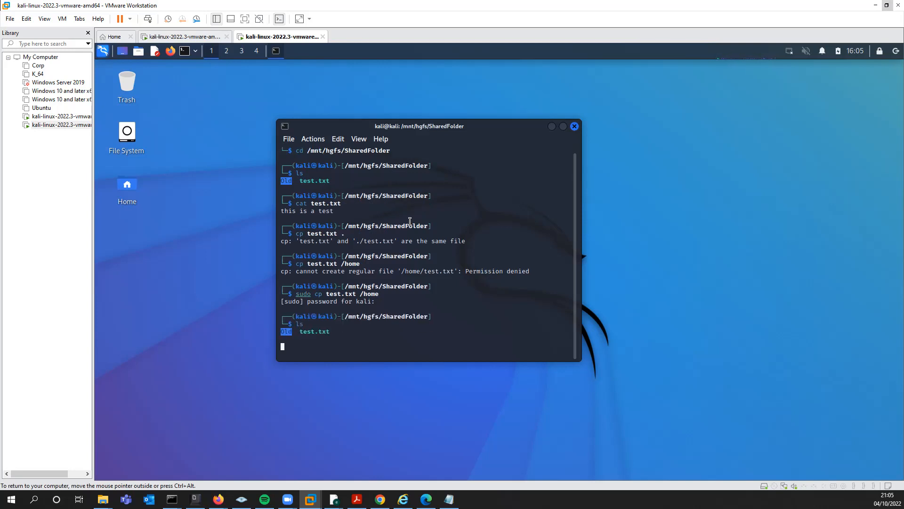
{"action": "type", "text": "cd /home"}
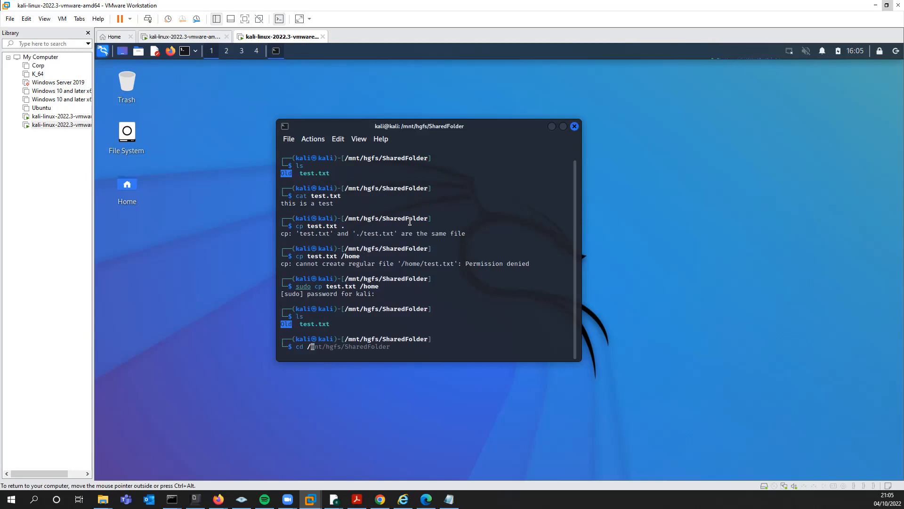
{"action": "key", "text": "Return"}
{"action": "type", "text": "ls"}
{"action": "key", "text": "Return"}
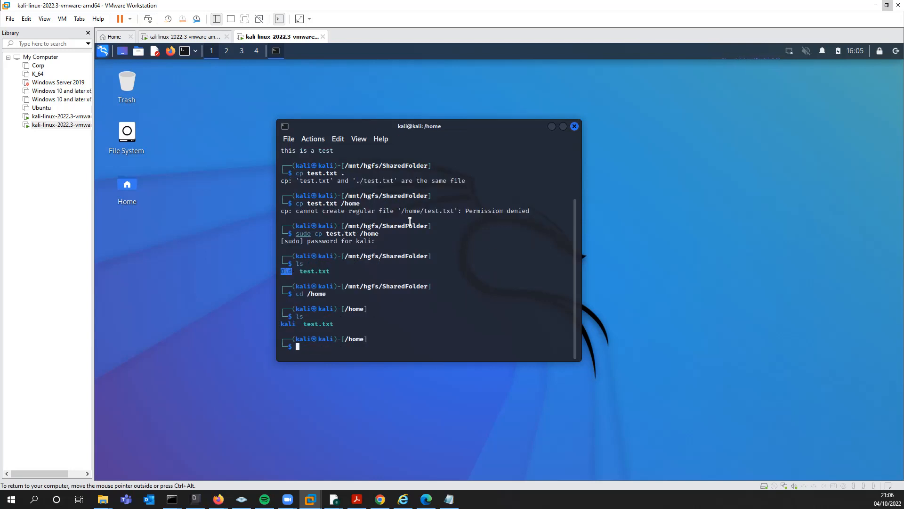
{"action": "type", "text": "cat test.txt"}
{"action": "key", "text": "Return"}
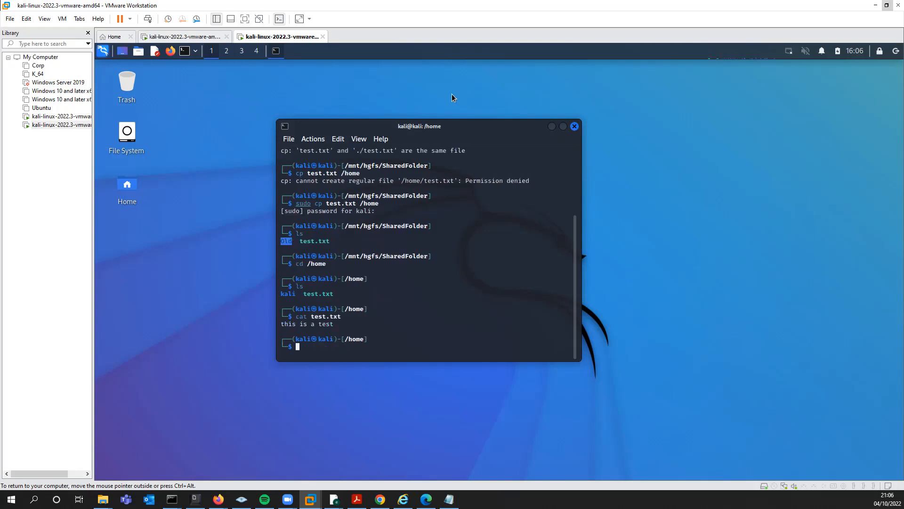
Step: Move the terminal window slightly upward and release input from the virtual machine
{"action": "mouse_move", "coordinate": [484, 120]}
{"action": "left_mouse_down"}
{"action": "mouse_move", "coordinate": [525, 111]}
{"action": "mouse_move", "coordinate": [469, 112]}
{"action": "left_mouse_up"}
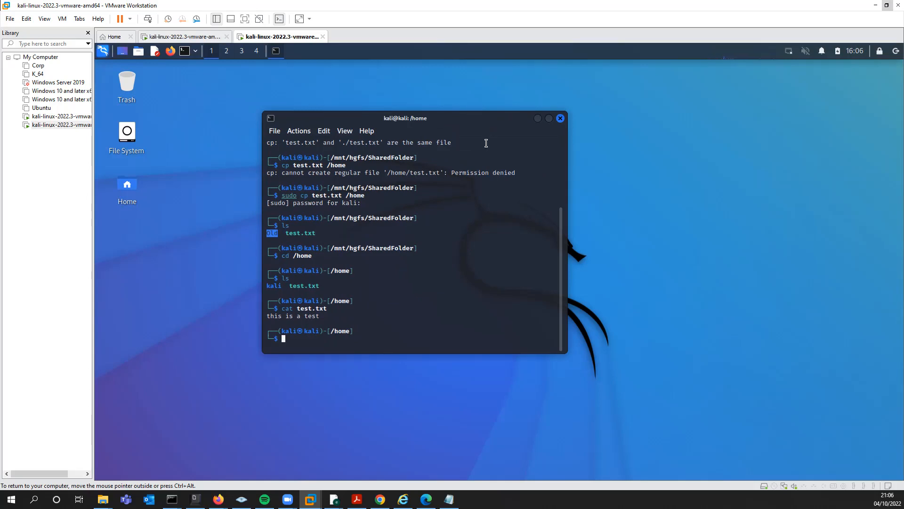
{"action": "mouse_move", "coordinate": [456, 124]}
{"action": "left_mouse_down"}
{"action": "mouse_move", "coordinate": [476, 122]}
{"action": "mouse_move", "coordinate": [459, 119]}
{"action": "left_mouse_up"}
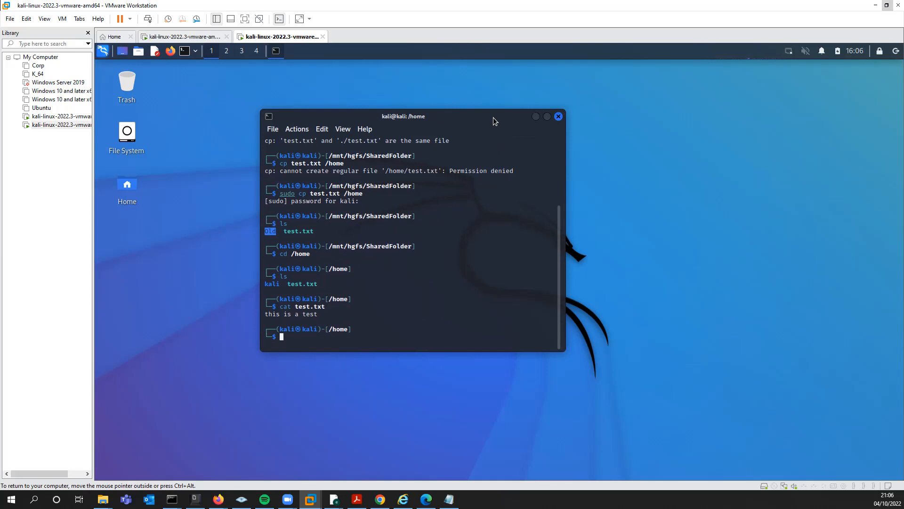
{"action": "key", "text": "ctrl+alt"}
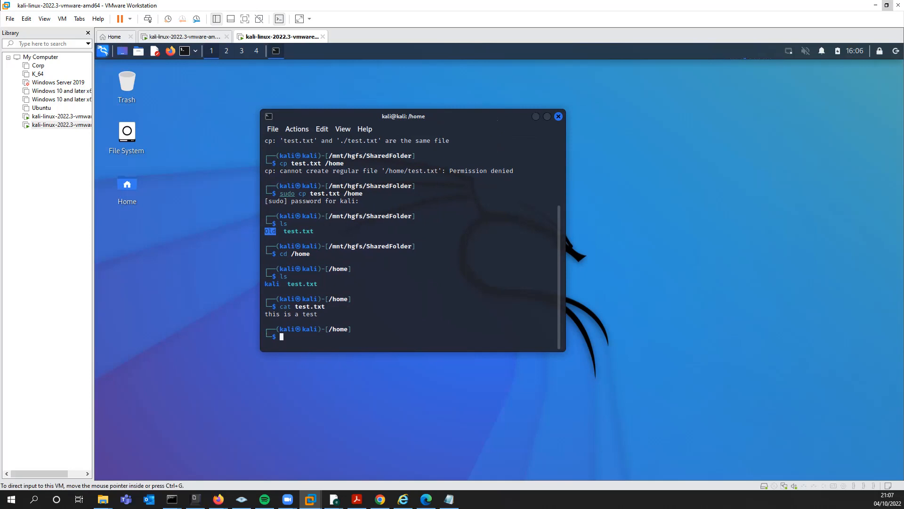